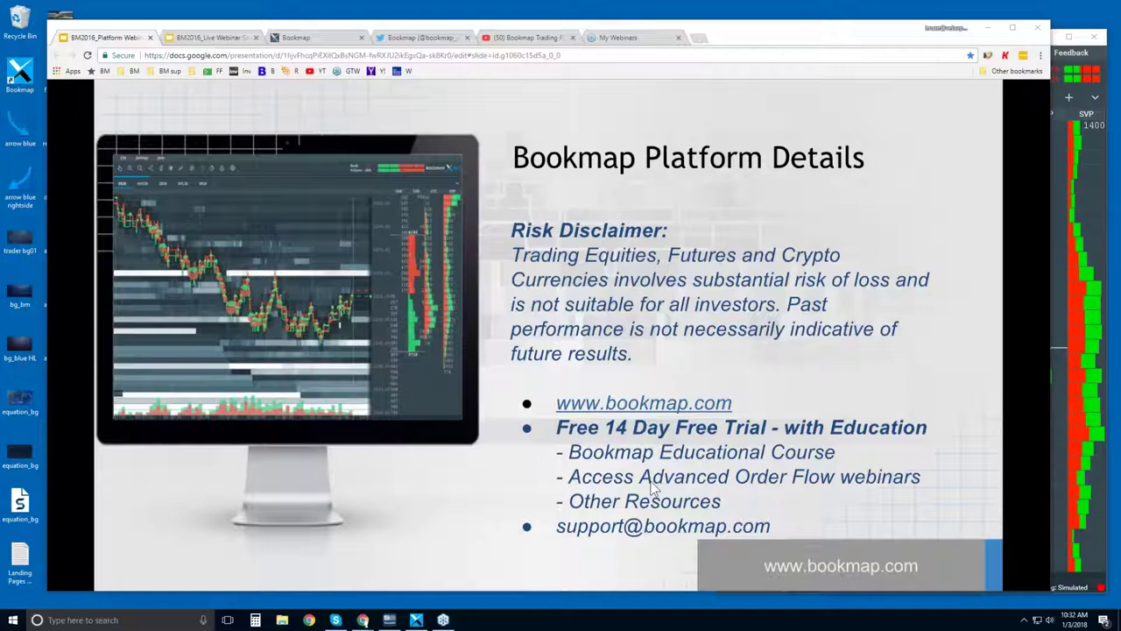
Open the Bookmap website and review its intro, platform, equities and connectivity sections down to the pricing plans
mouse_move(632, 483)
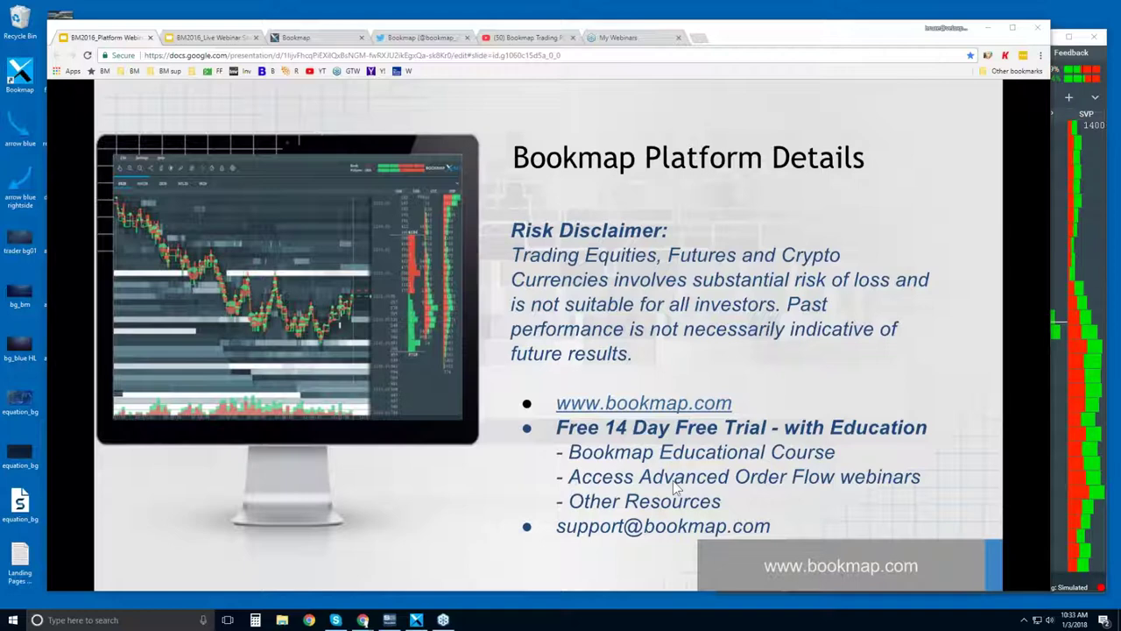
mouse_move(665, 477)
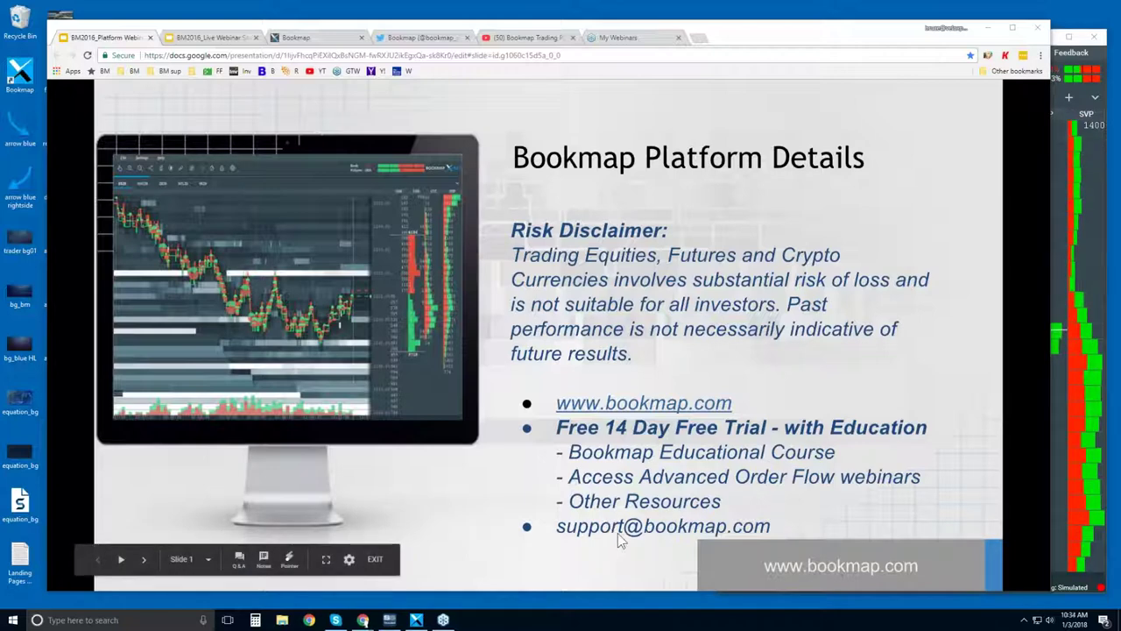
left_click(316, 37)
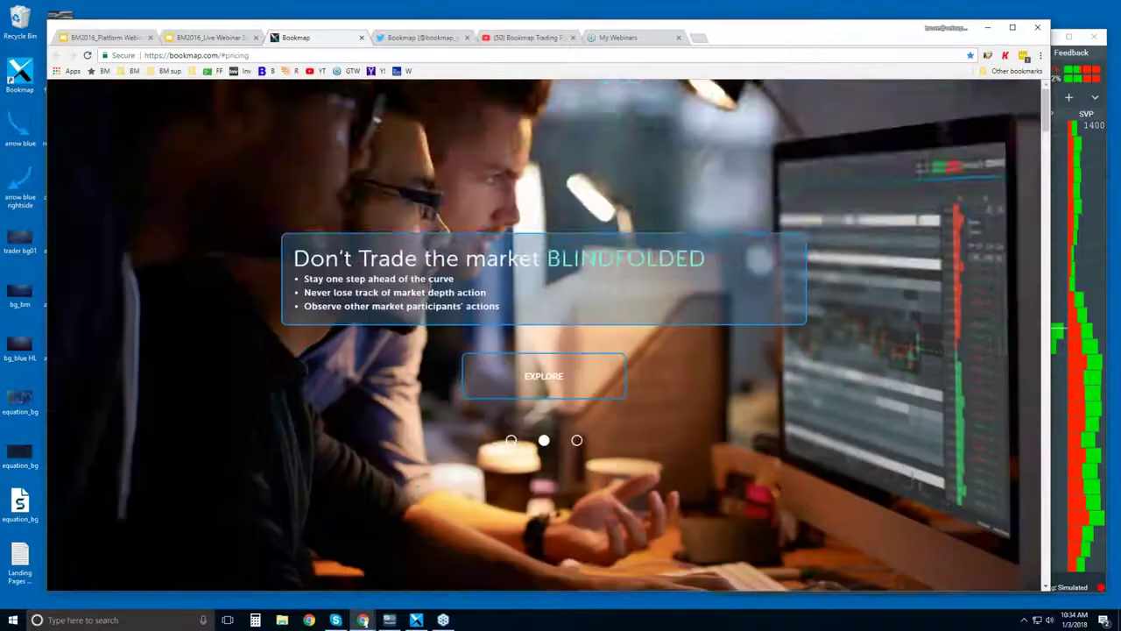
scroll(418, 311, "down", 3)
scroll(417, 309, "down", 4)
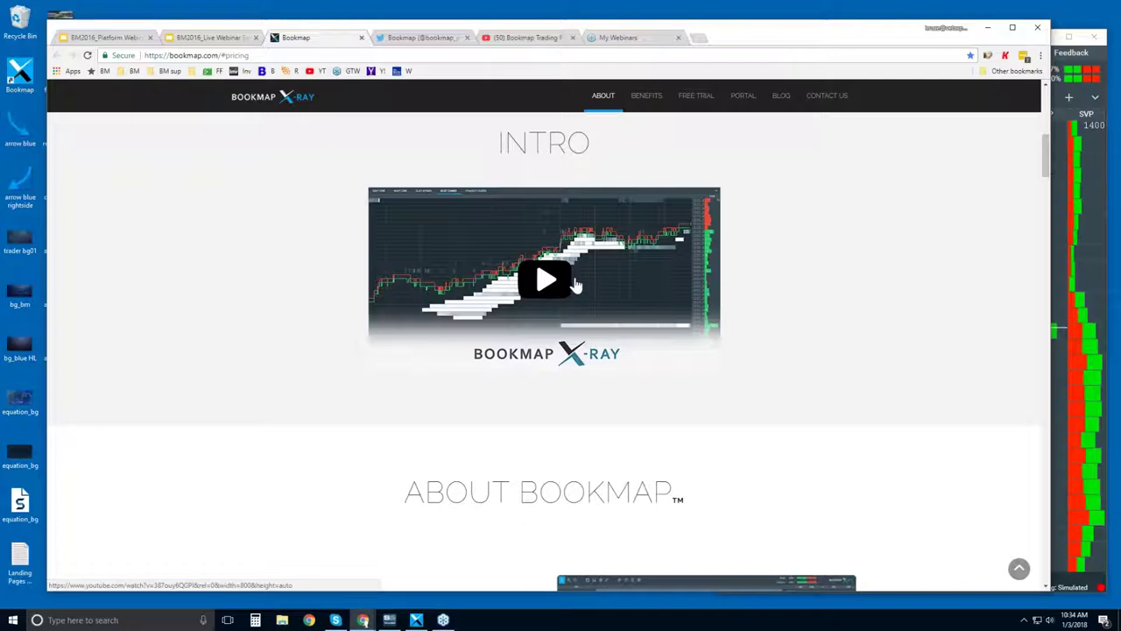
left_click_drag(1042, 151, 1036, 198)
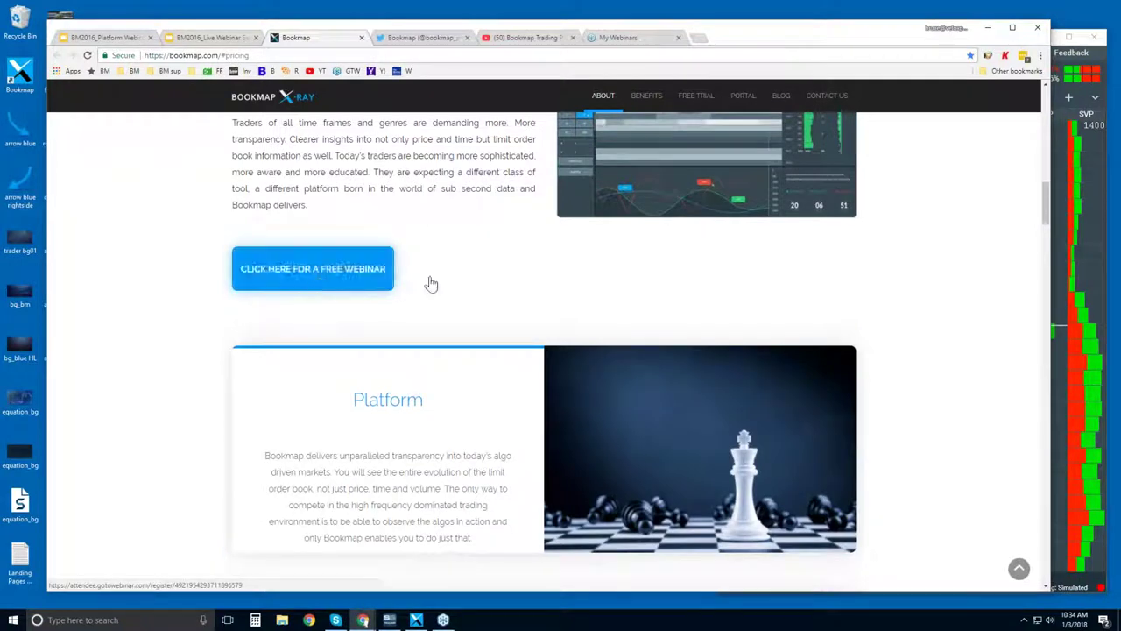
left_click_drag(1044, 198, 1044, 300)
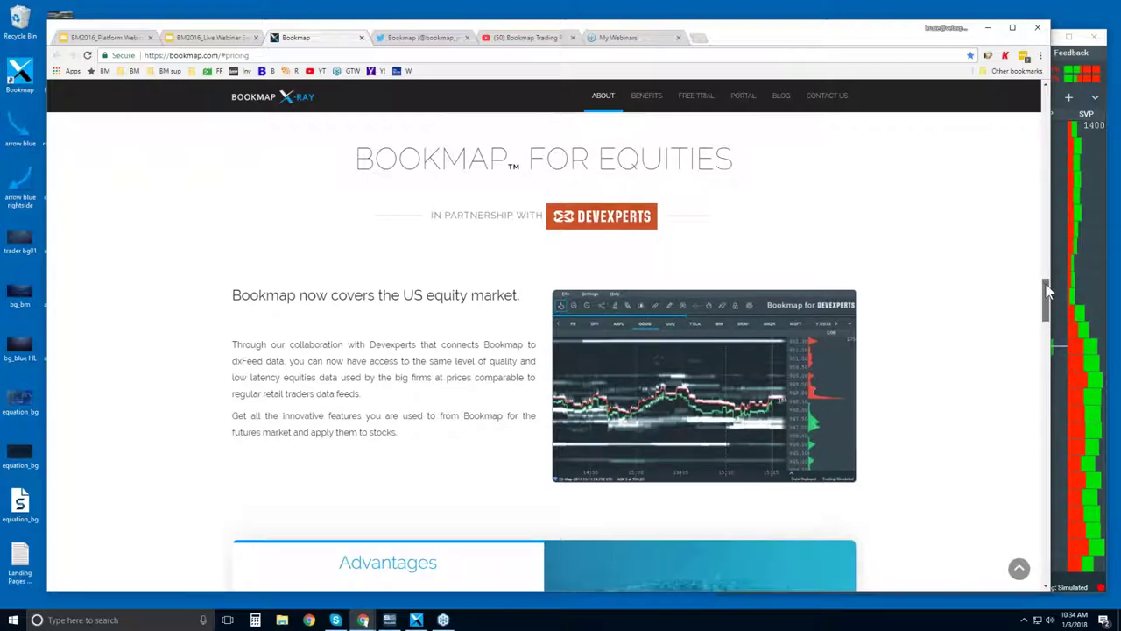
left_click_drag(1049, 292, 1053, 317)
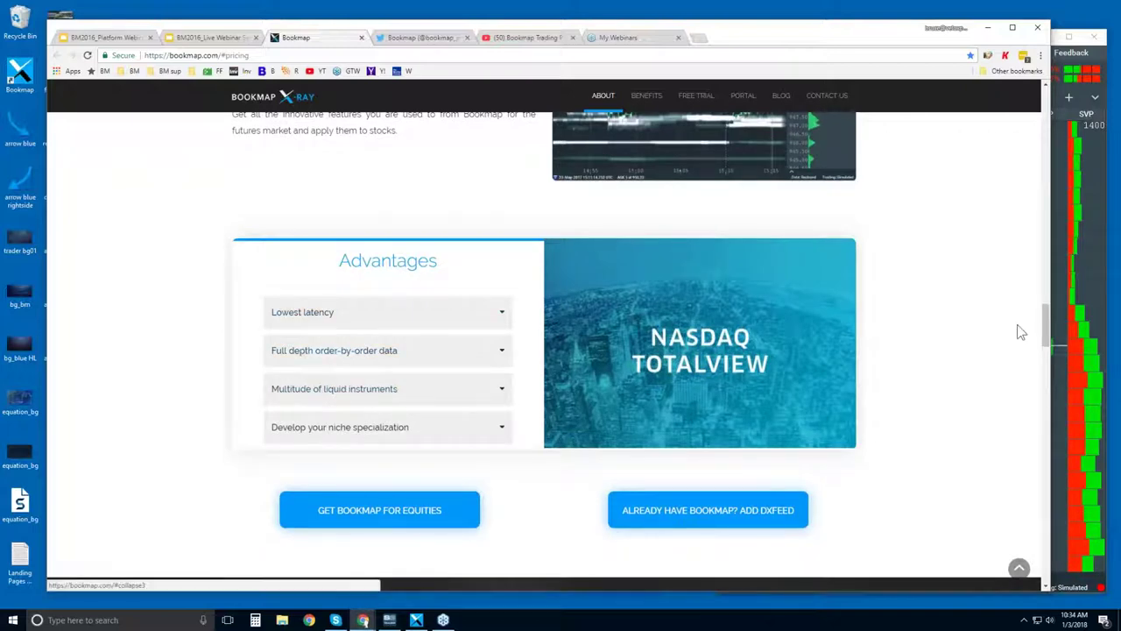
left_click_drag(1044, 317, 1044, 396)
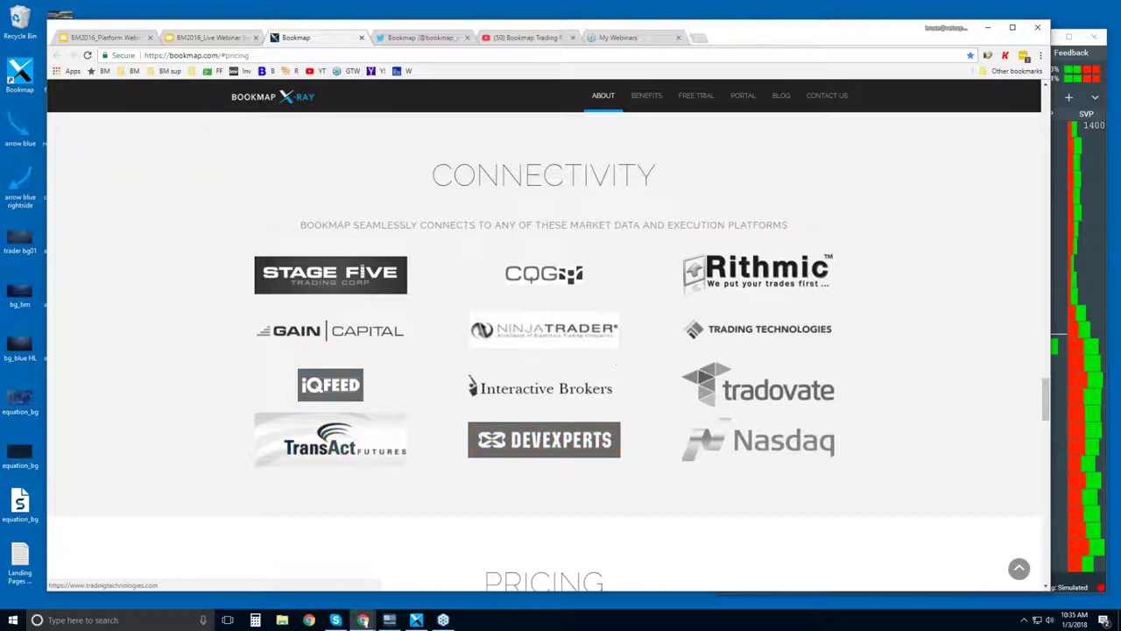
left_click_drag(1048, 399, 1050, 435)
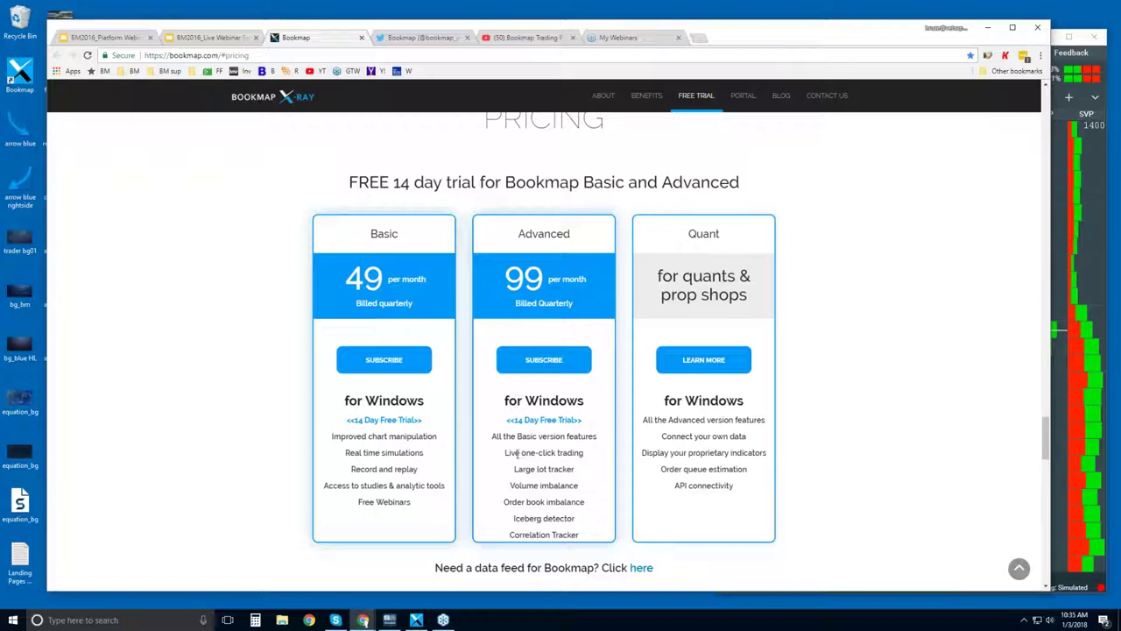
Highlight the Advanced plan's features in the pricing table, including Live one-click trading, Large lot tracker and Iceberg detector
left_click_drag(508, 452, 583, 453)
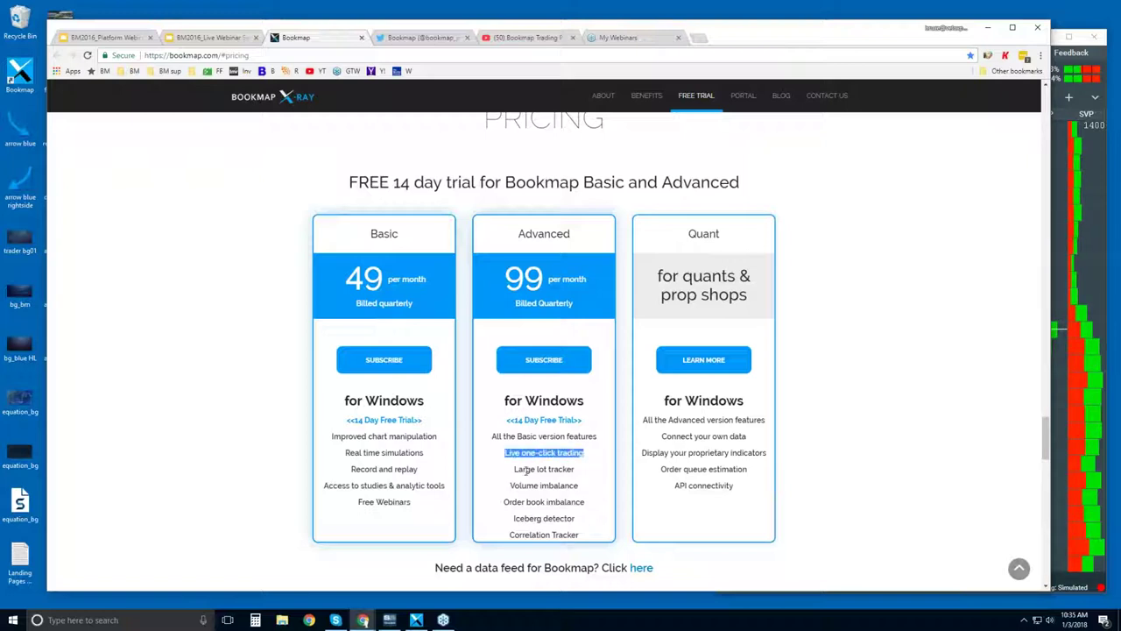
left_click_drag(524, 468, 583, 536)
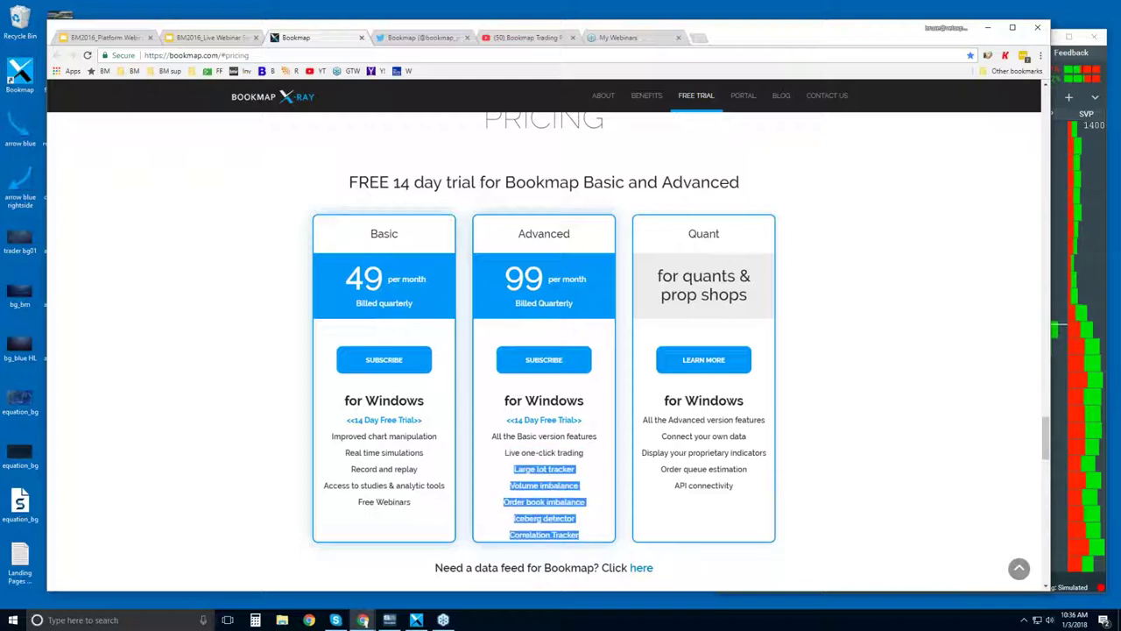
left_click_drag(514, 468, 575, 470)
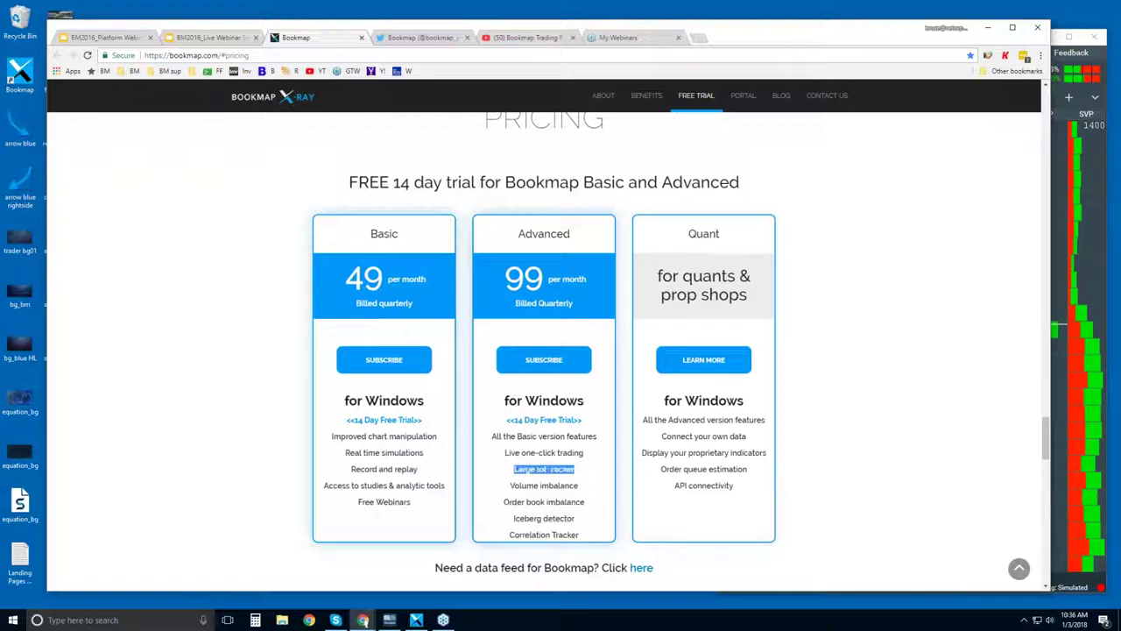
left_click_drag(514, 518, 569, 518)
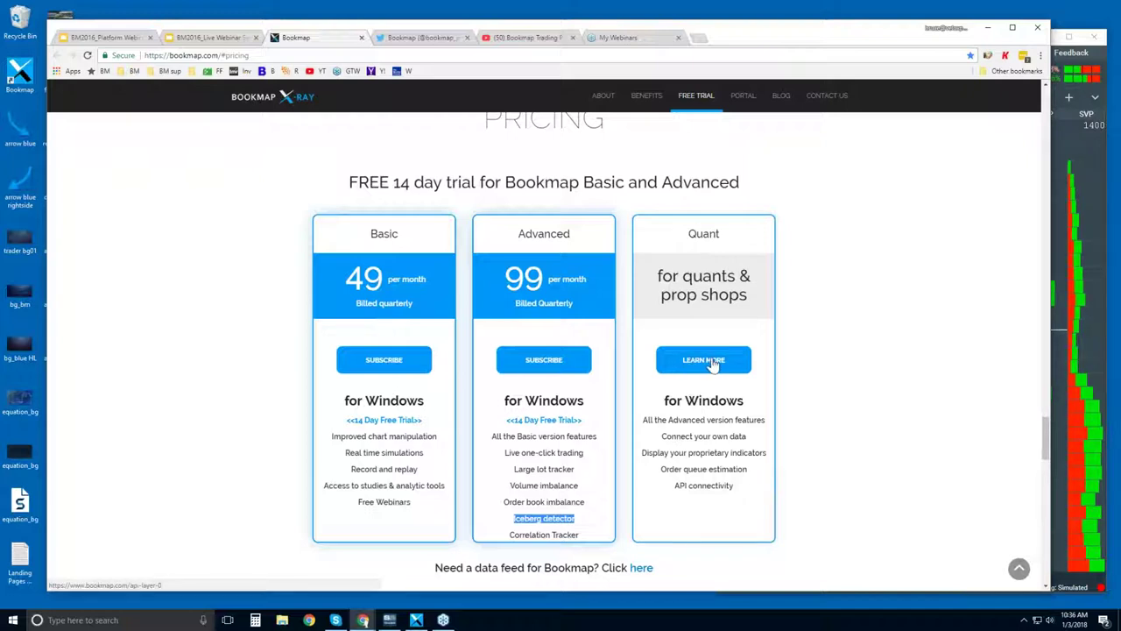
Look over the feature comparison link below the plans and the remaining page sections down to Contact Us
scroll(698, 366, "down", 1)
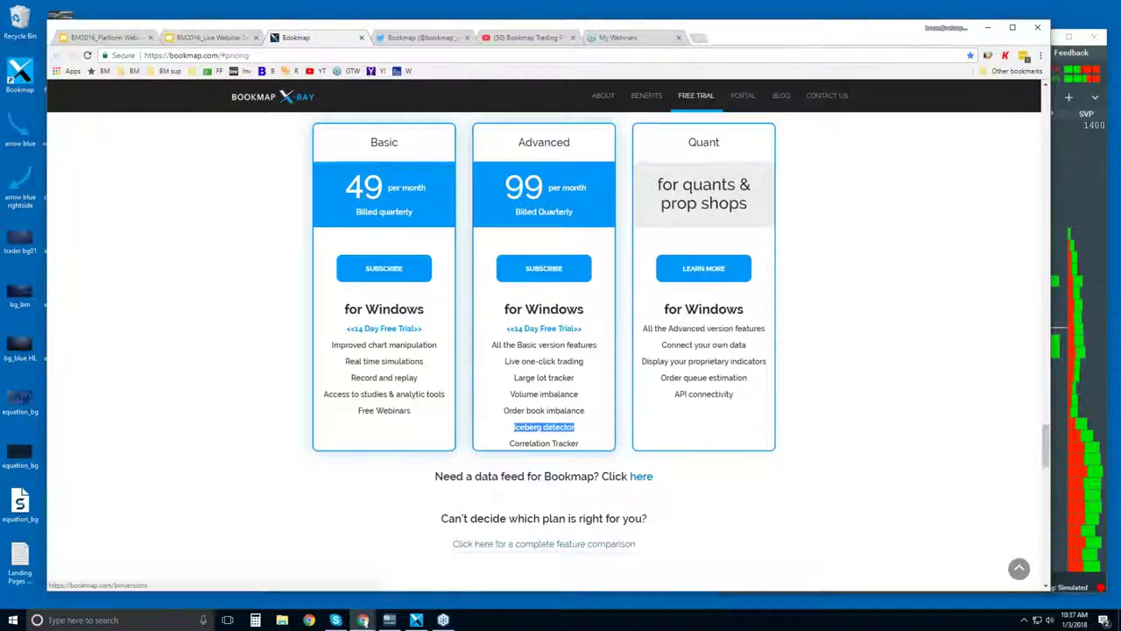
scroll(580, 547, "down", 5)
scroll(578, 477, "down", 5)
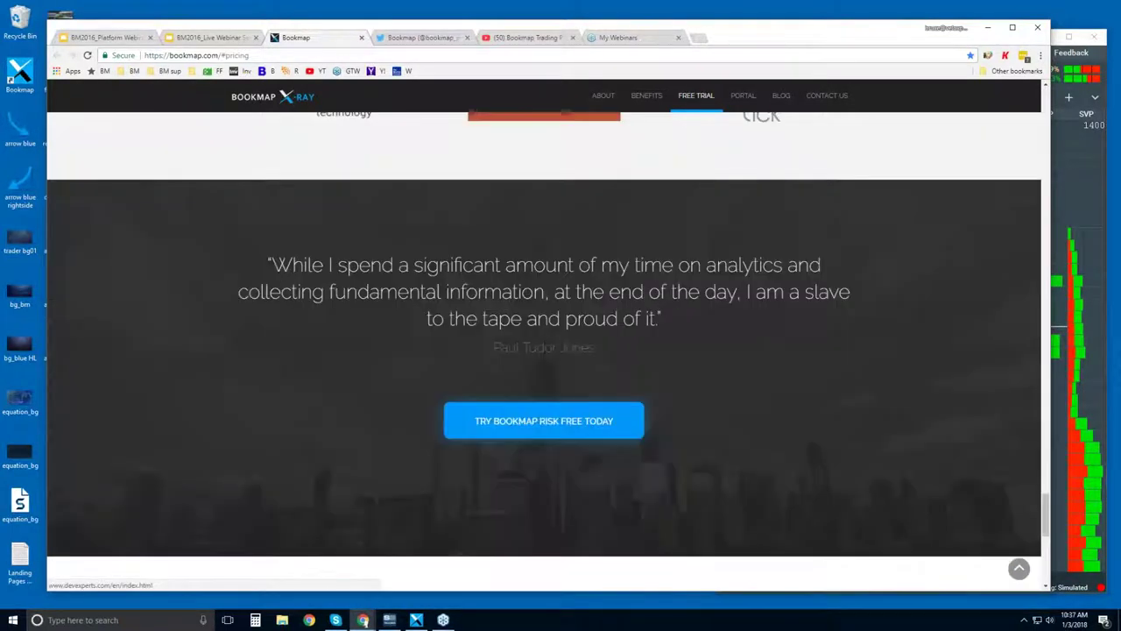
scroll(578, 478, "down", 5)
scroll(582, 479, "down", 2)
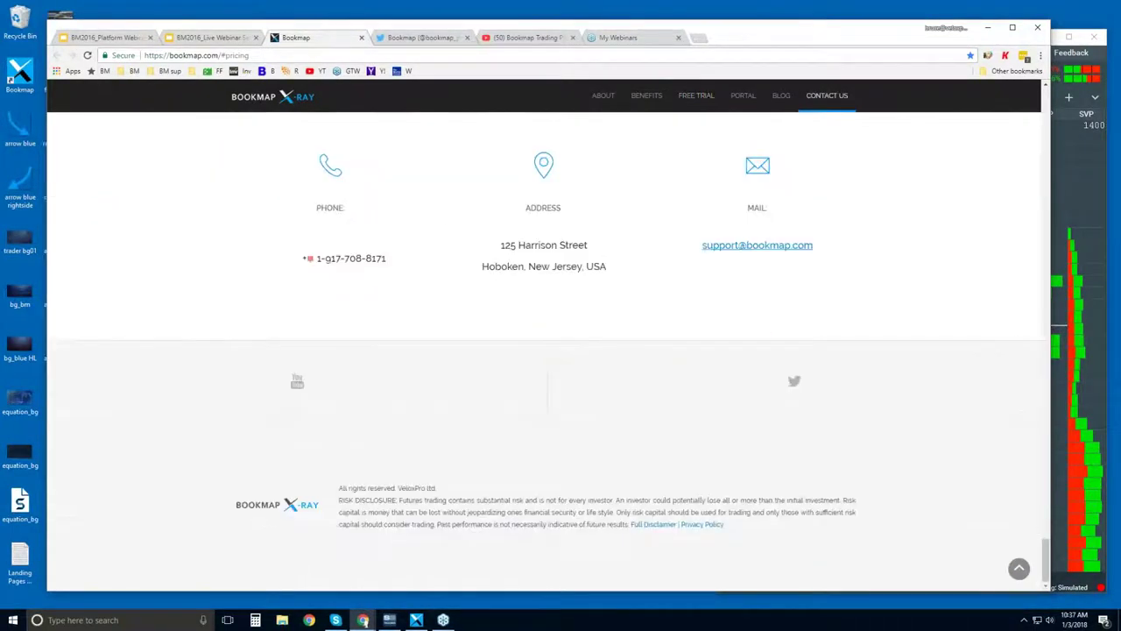
scroll(585, 481, "up", 3)
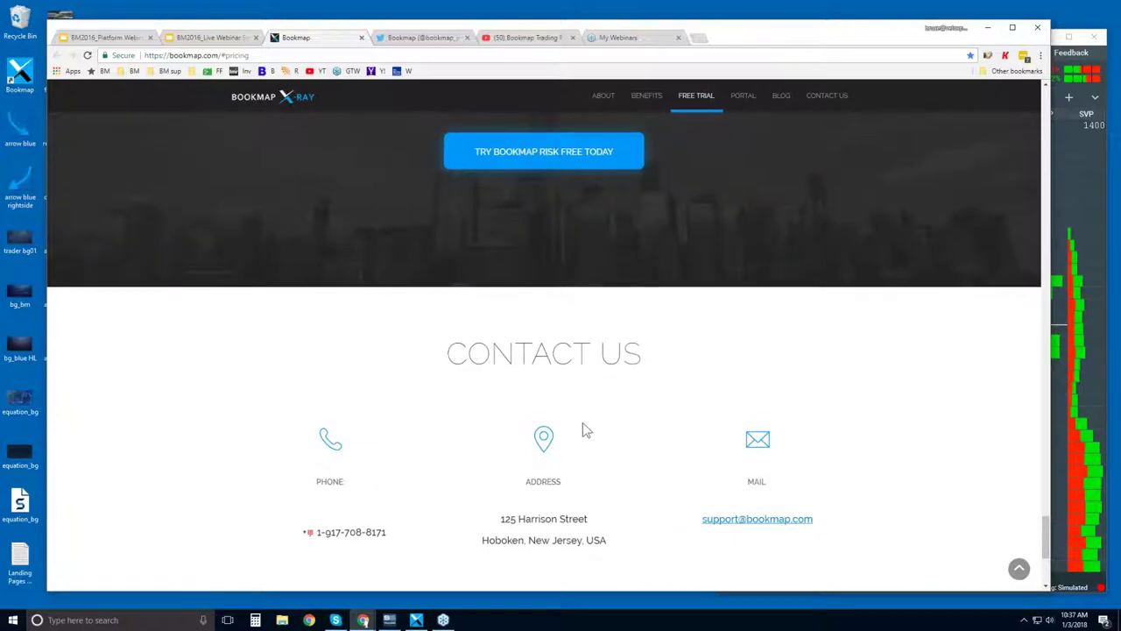
View Bookmap's Twitter page and browse the video playlists on its YouTube channel down to Order Flow video snippets
left_click(419, 38)
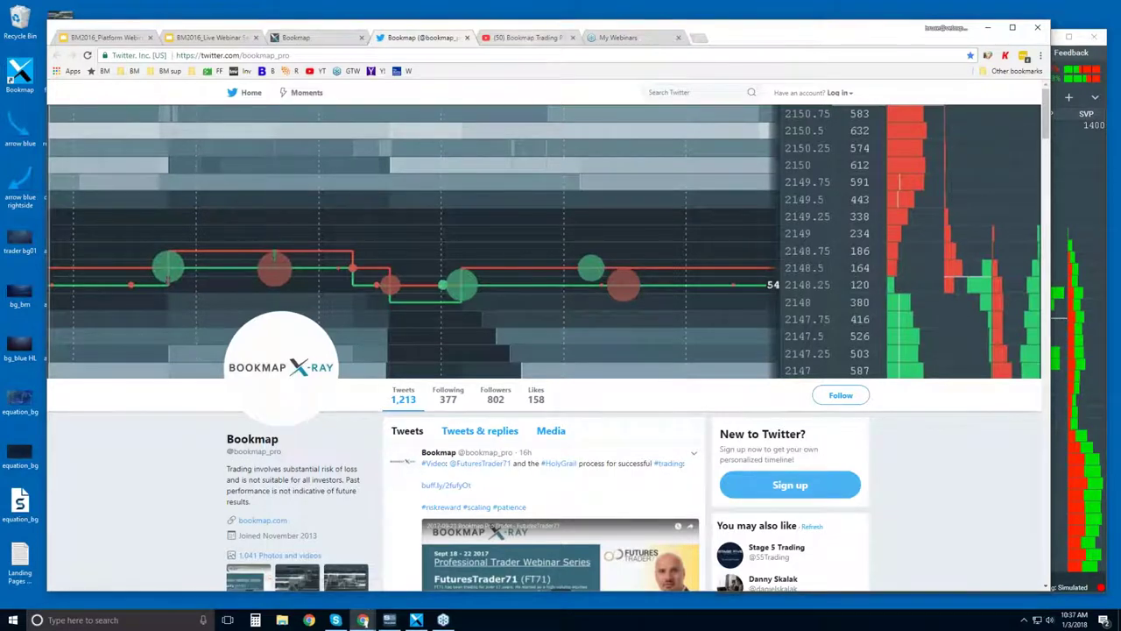
left_click(528, 38)
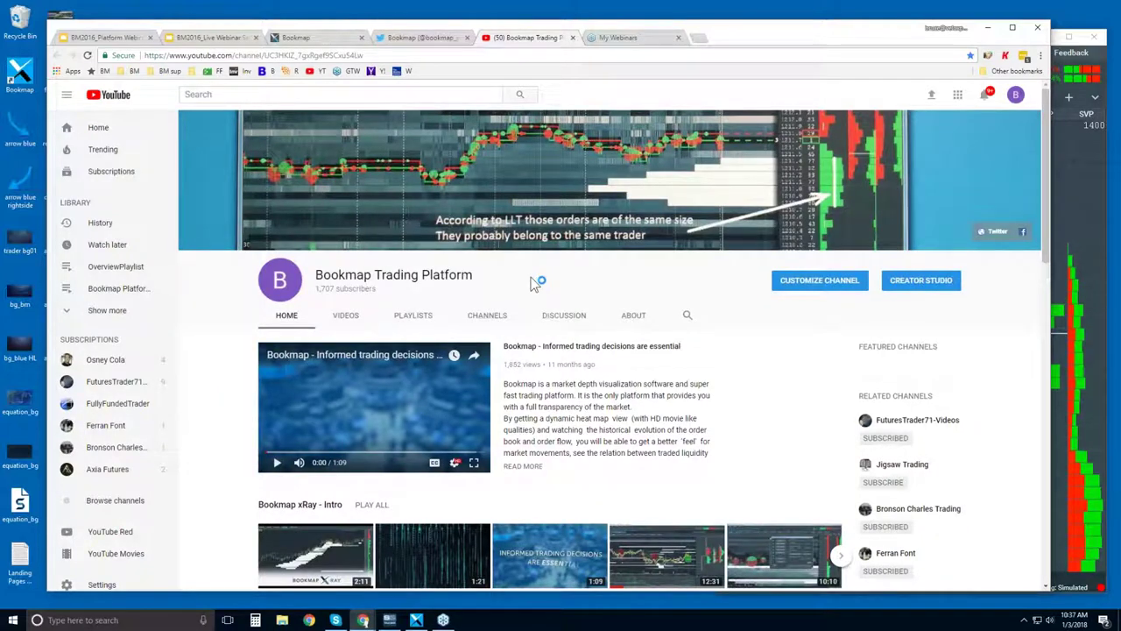
scroll(502, 242, "down", 1)
scroll(502, 242, "down", 1)
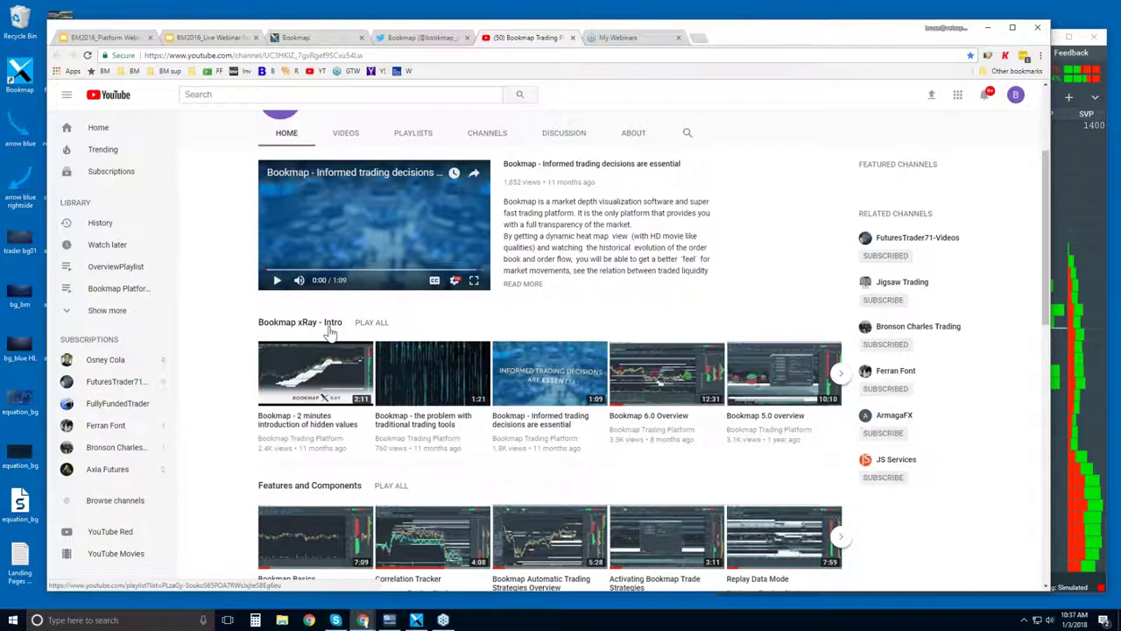
scroll(297, 311, "down", 2)
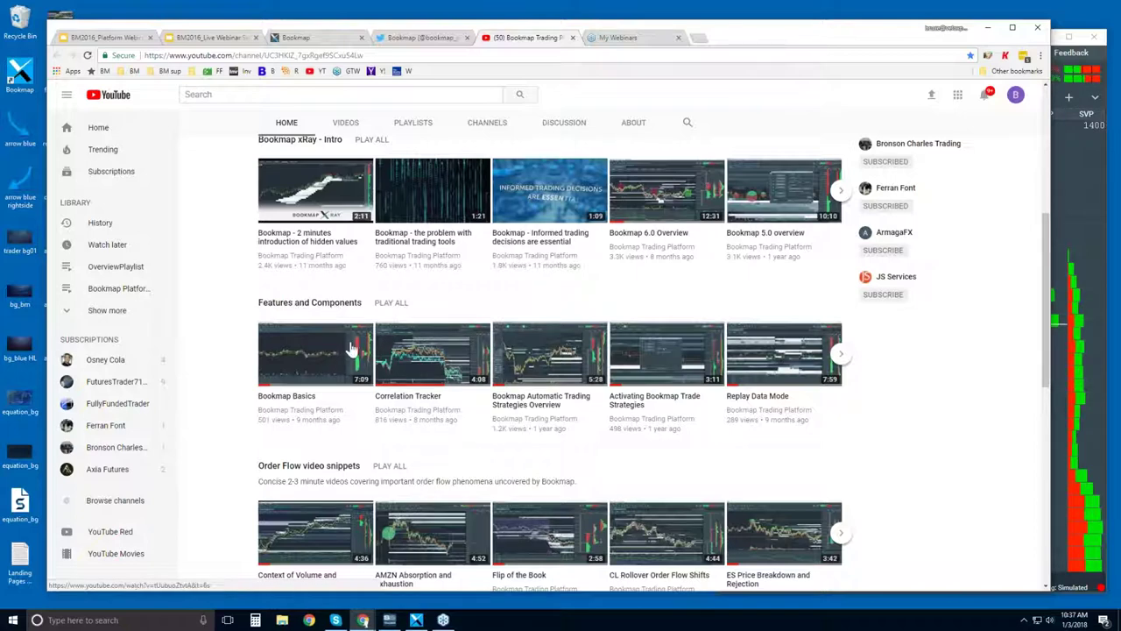
scroll(658, 198, "down", 1)
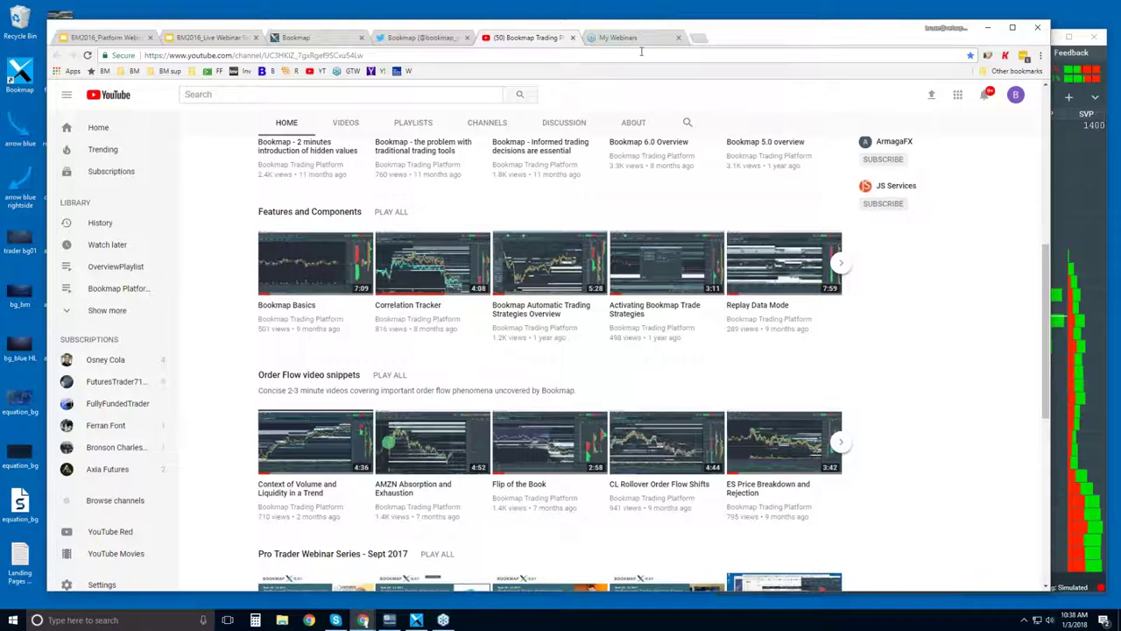
Shift the browser window aside, bring up the futures chart windows, and switch to Bookmap with its window maximized
left_click_drag(841, 33, 805, 22)
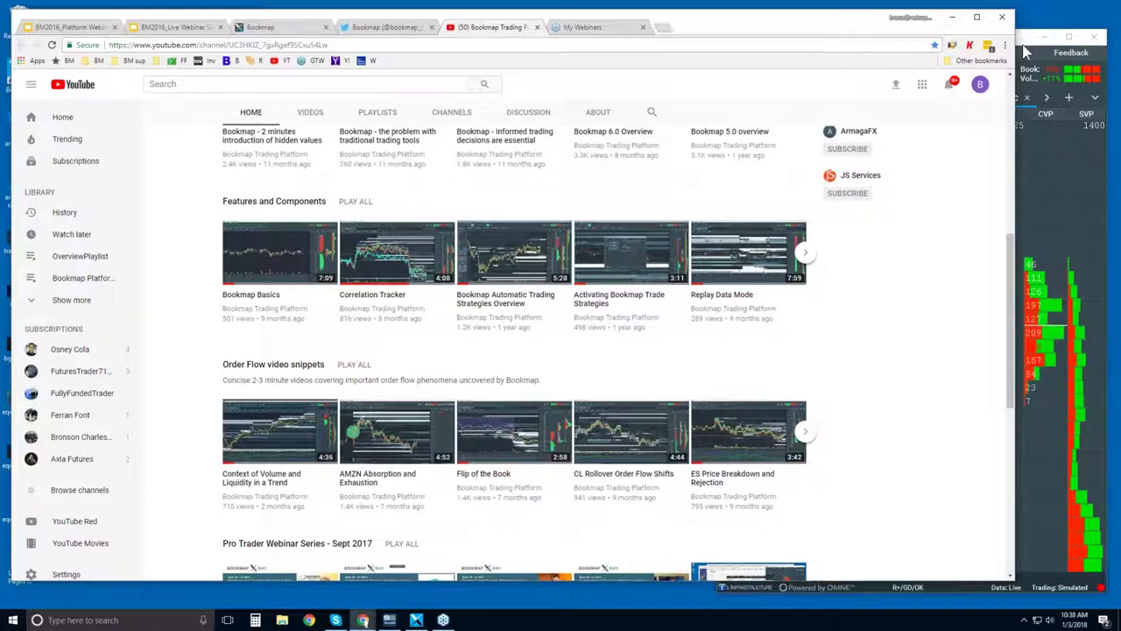
left_click(389, 619)
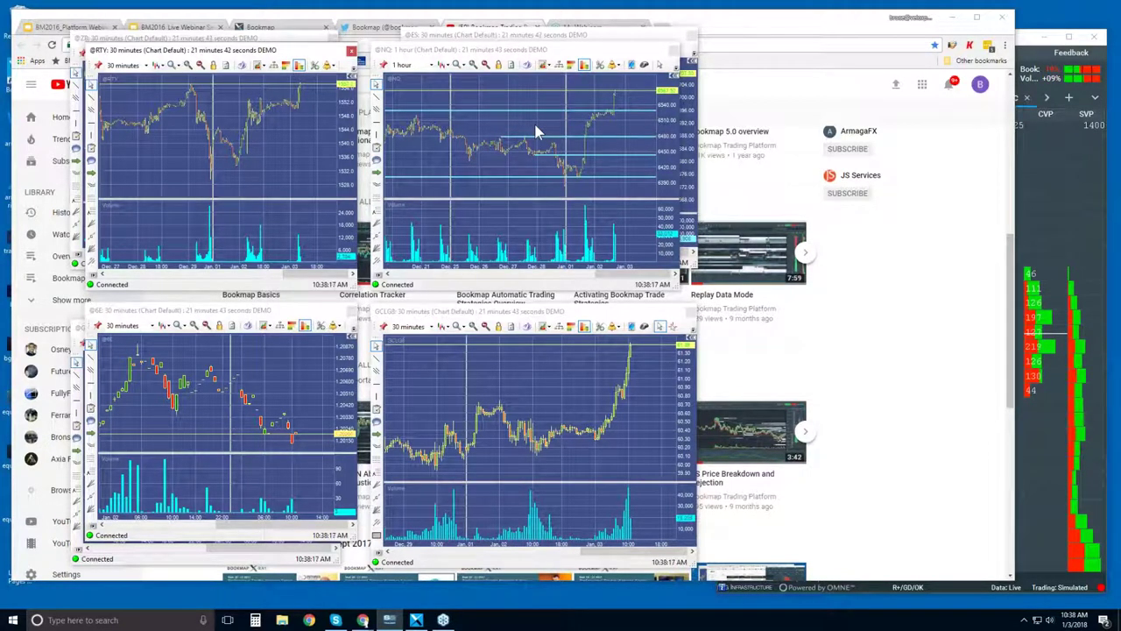
left_click(1027, 45)
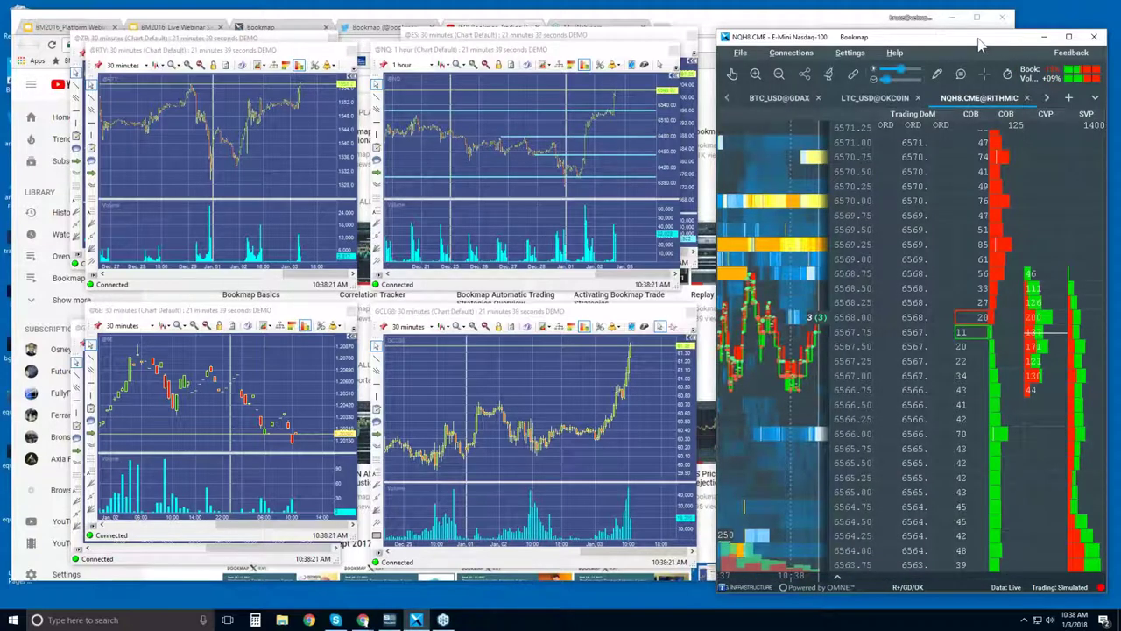
double_click(979, 42)
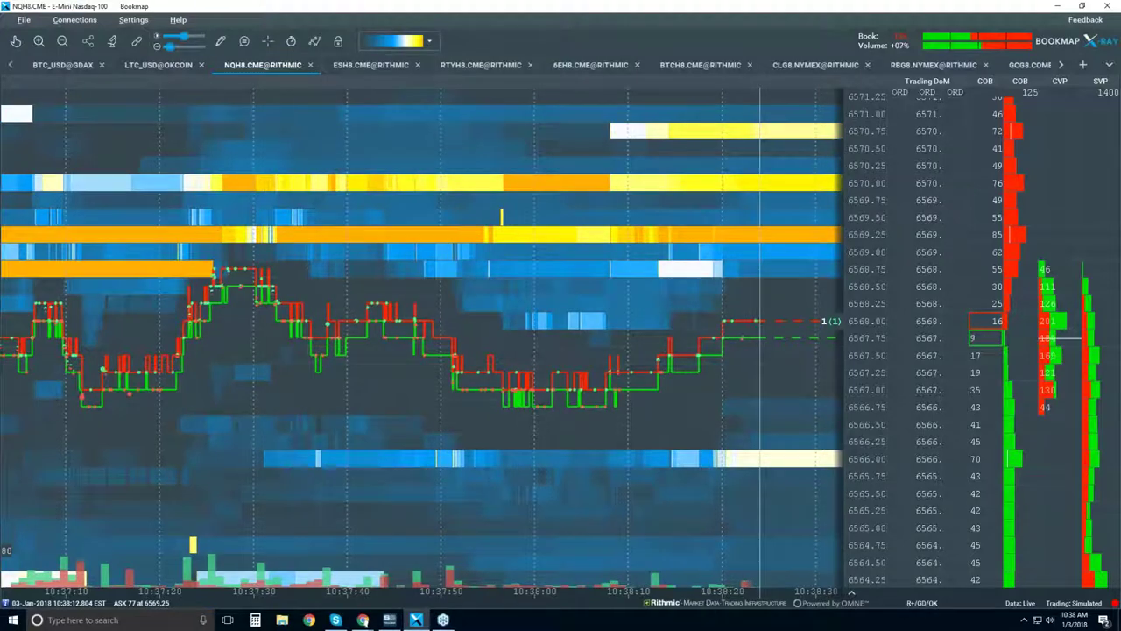
Zoom the NQH8.CME@RITHMIC heatmap chart out to show the price rise from about 09:30 to the current time
scroll(420, 333, "down", 5)
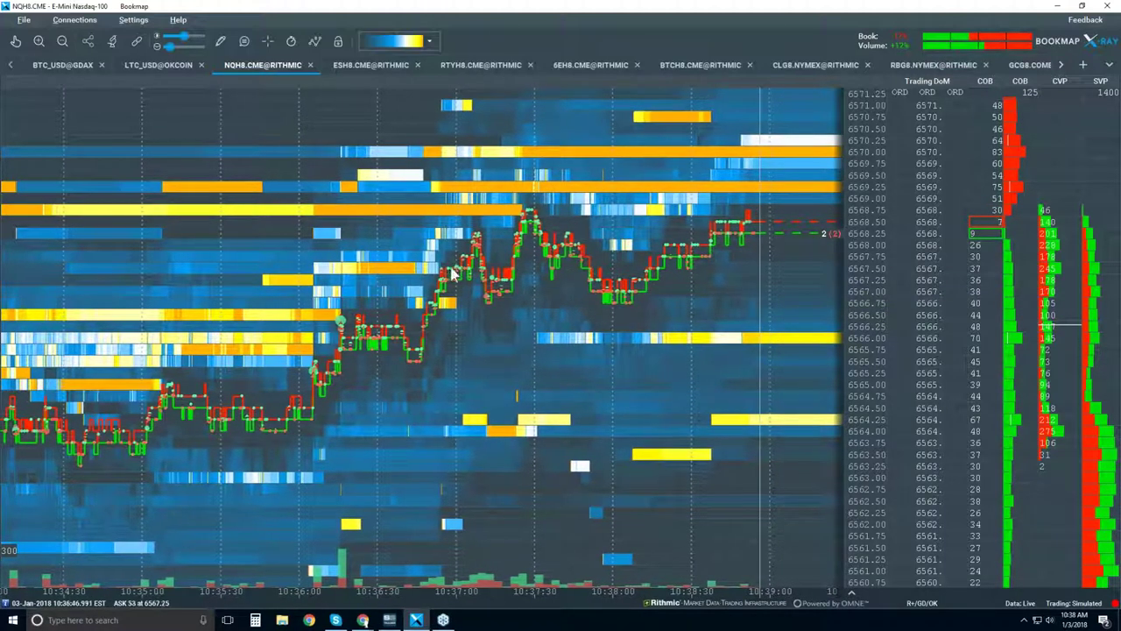
scroll(542, 262, "down", 1)
scroll(542, 263, "down", 4)
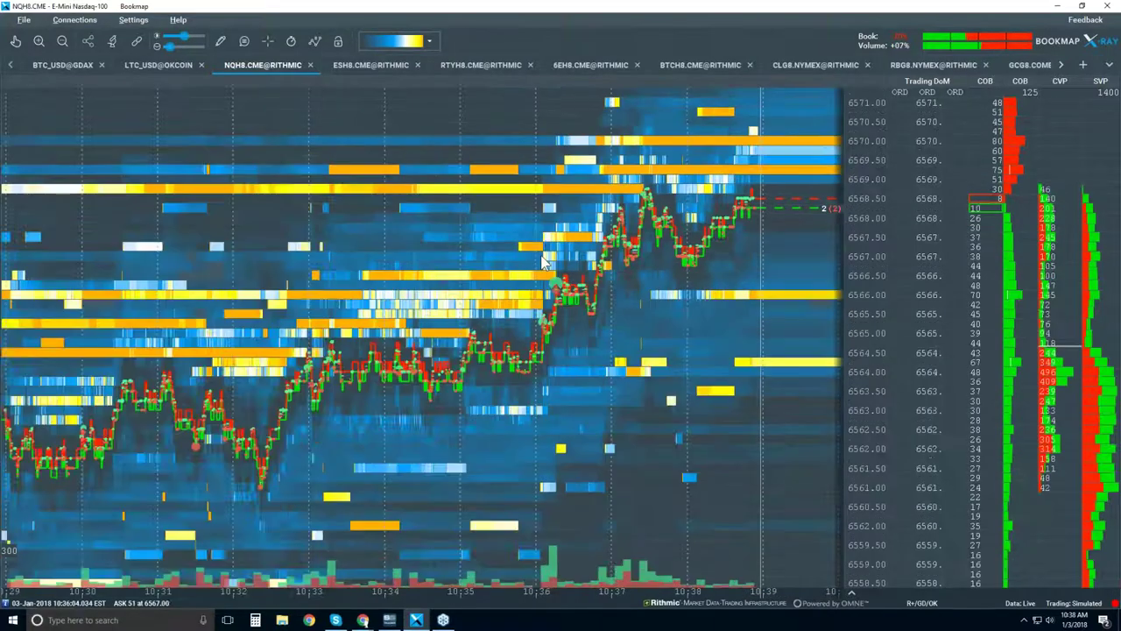
scroll(542, 263, "down", 2)
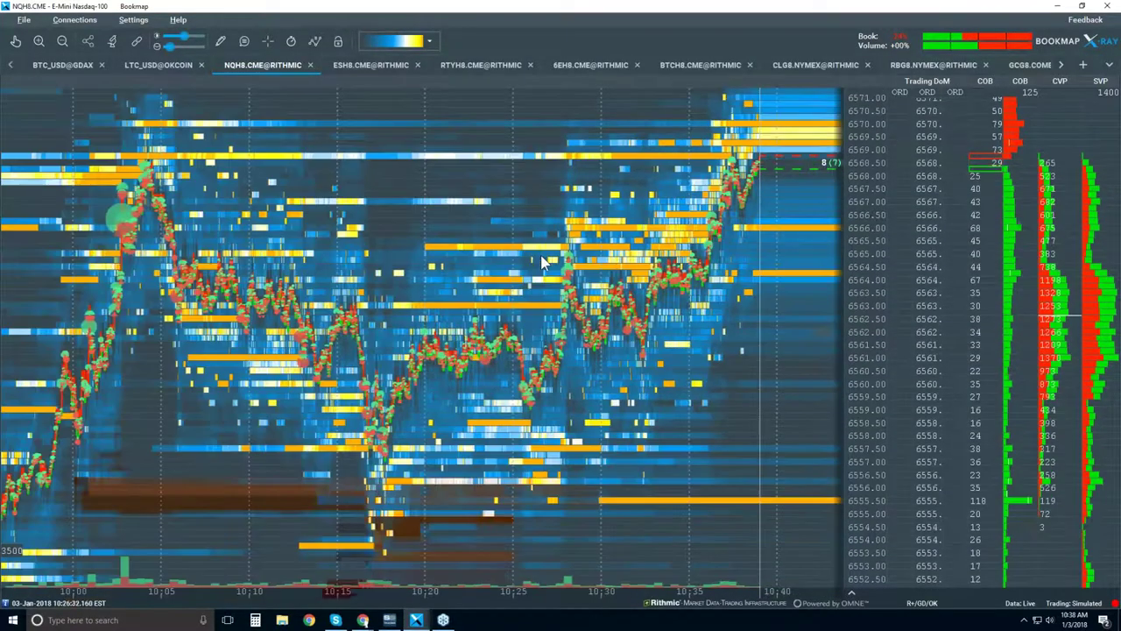
scroll(542, 263, "down", 3)
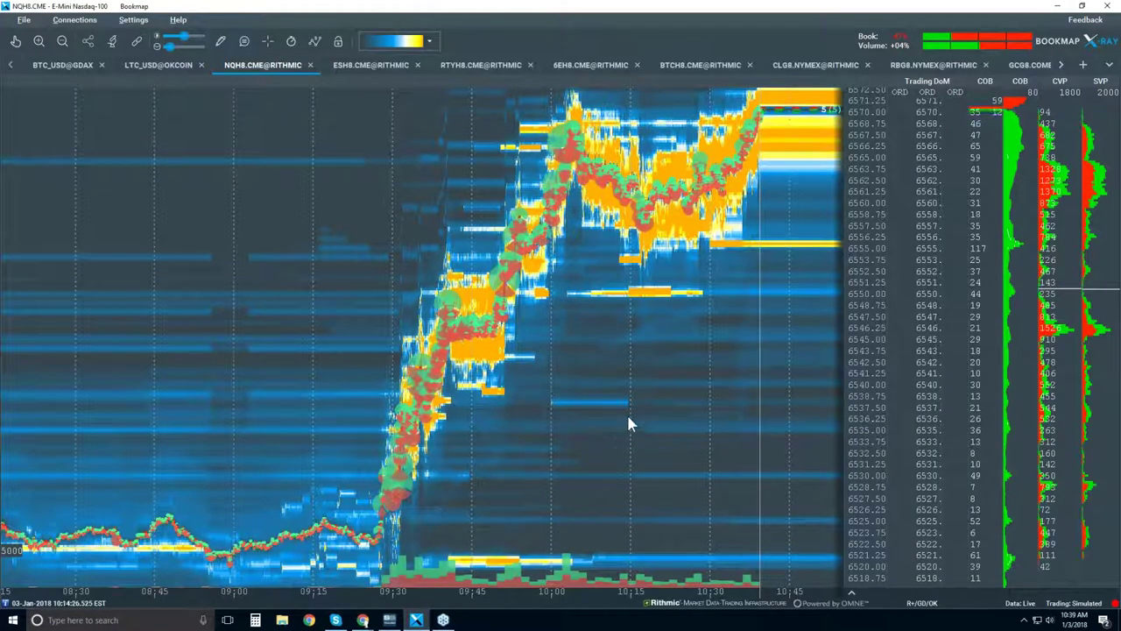
scroll(684, 332, "up", 3)
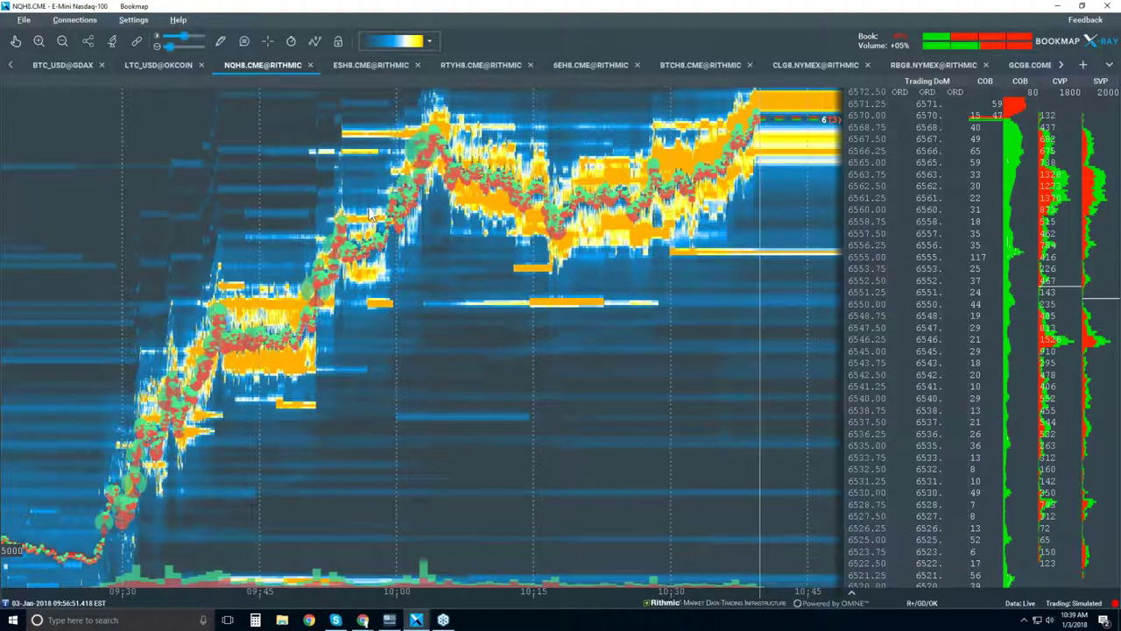
Try the black-to-white heatmap colour scheme and replace it with the blue, yellow and red palette
left_click(430, 43)
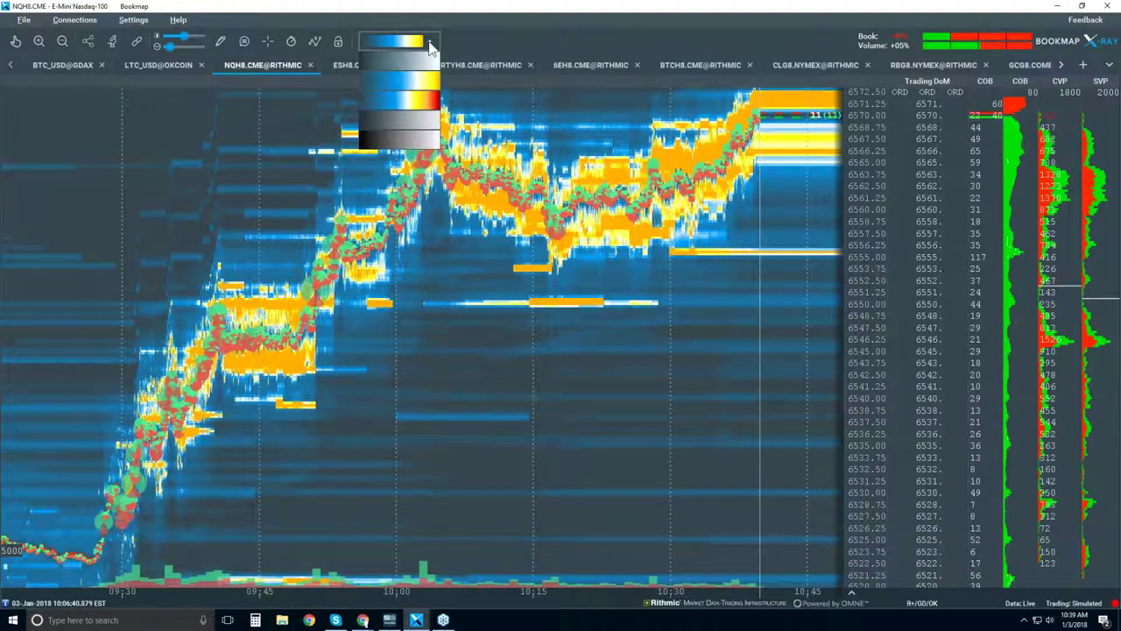
left_click(394, 142)
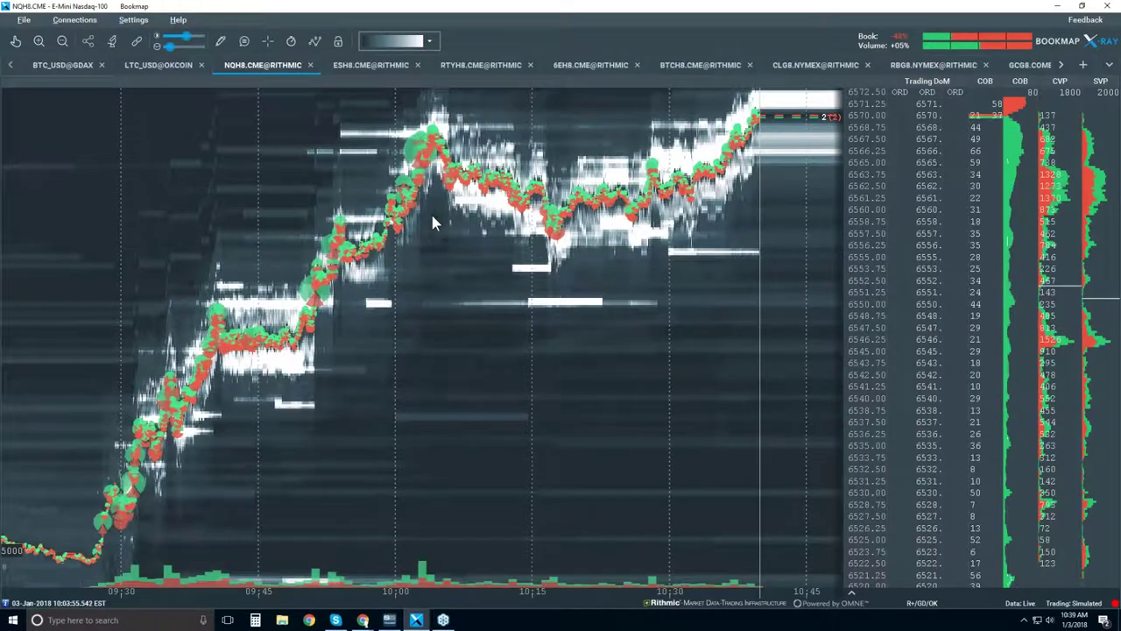
left_click(429, 41)
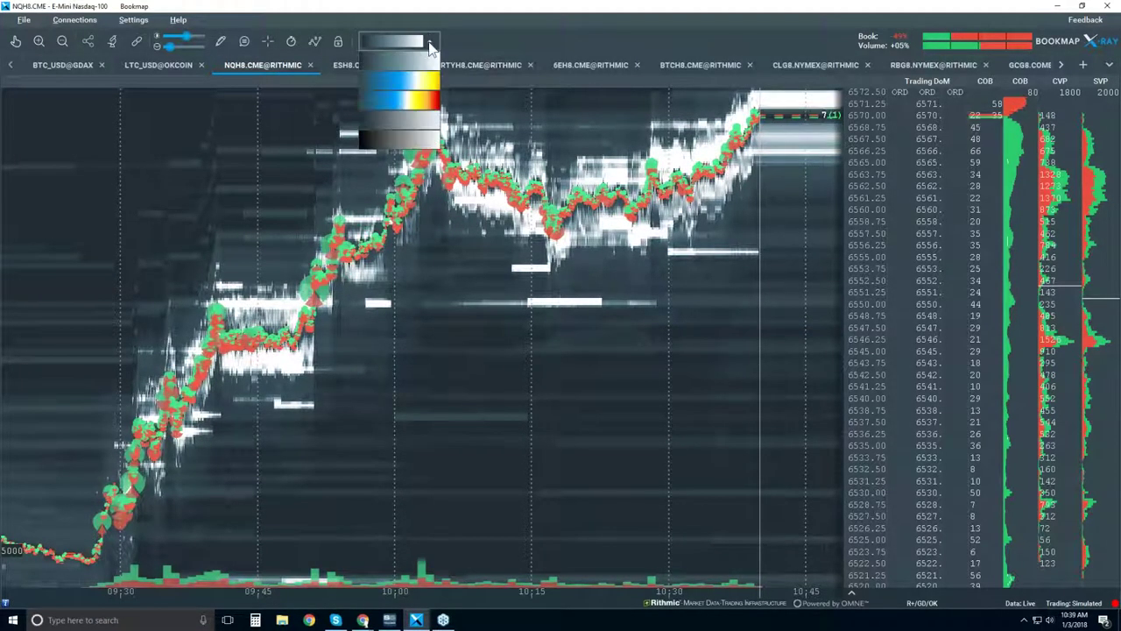
left_click(409, 103)
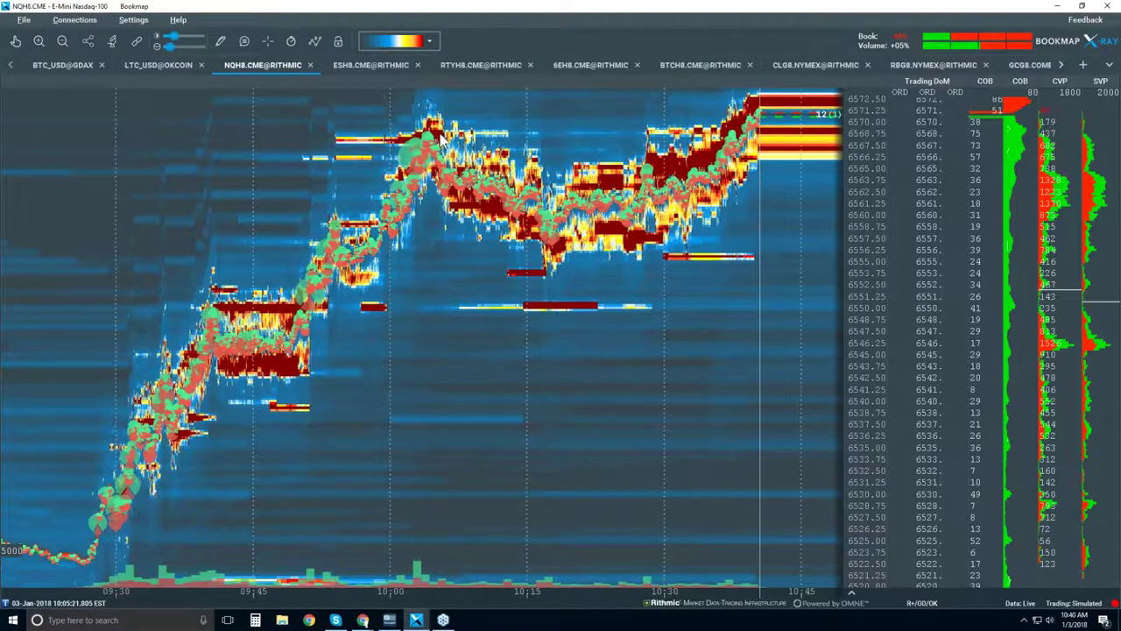
Switch the heatmap to the blue, white and yellow-orange palette without red
left_click(427, 42)
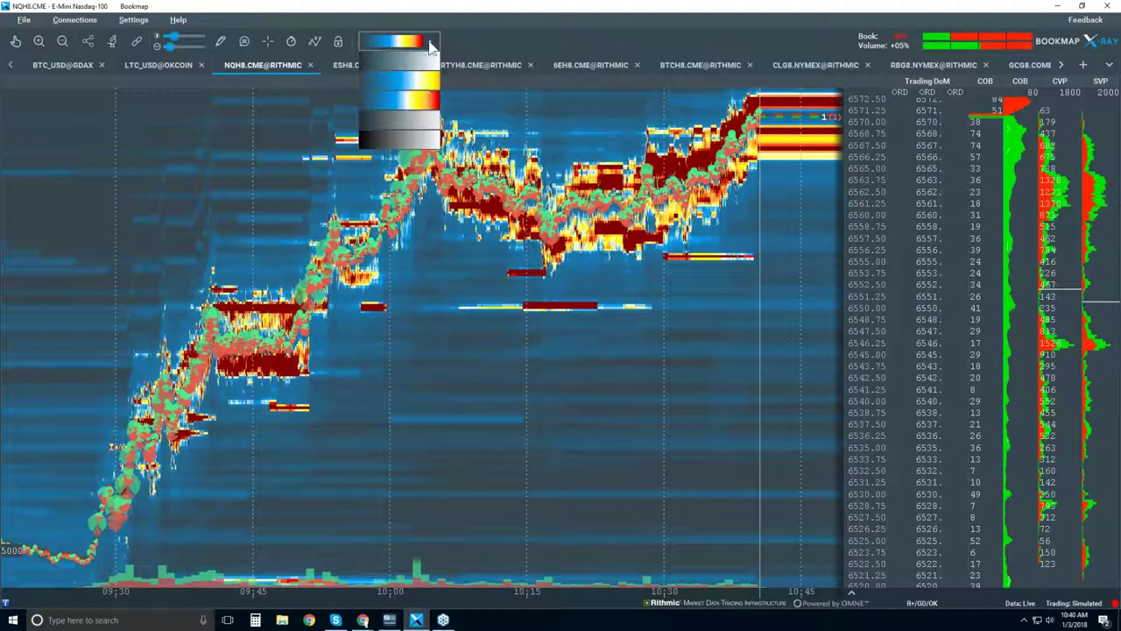
left_click(429, 79)
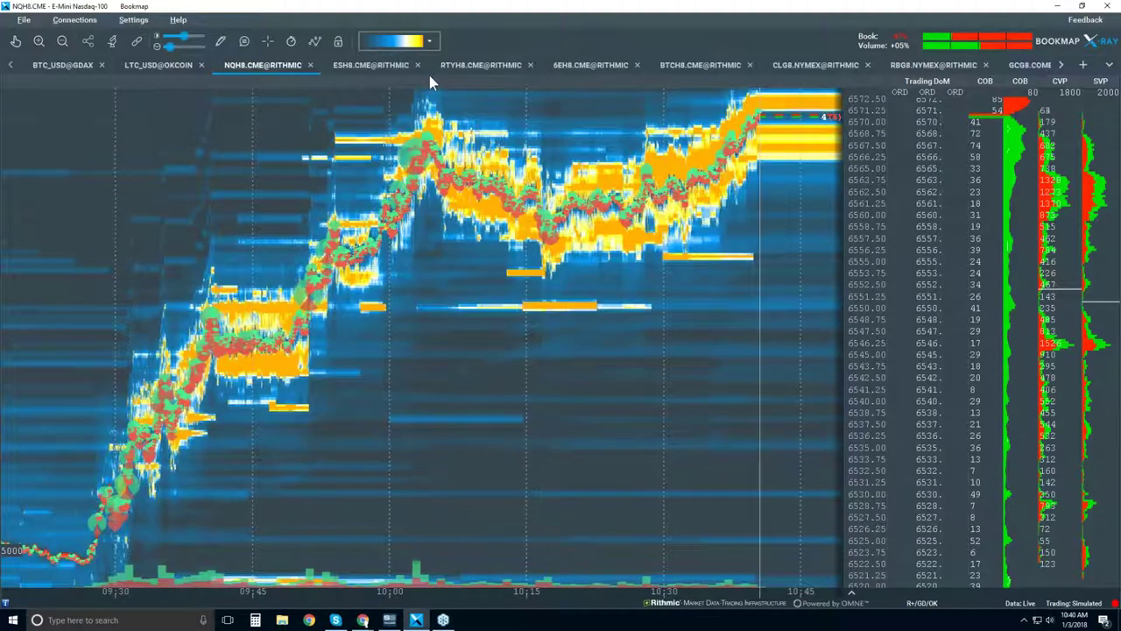
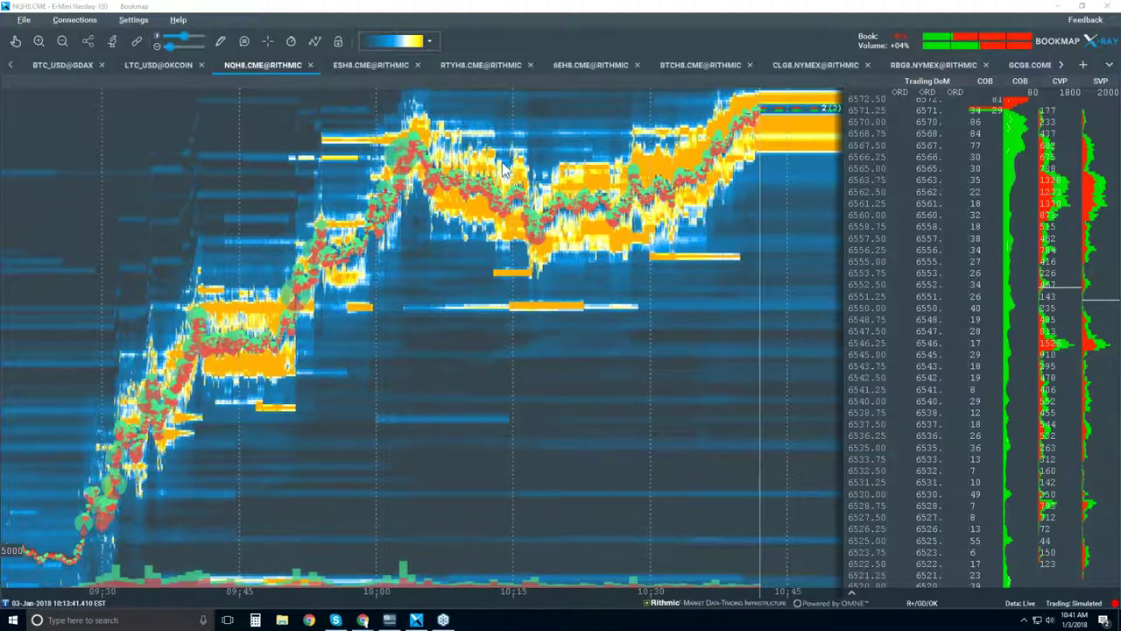
Show Candlestick Bars on the NQH8 chart and hide the Volume Dots, Best Bid/Ask, Heatmap and Extended layers
left_click(315, 41)
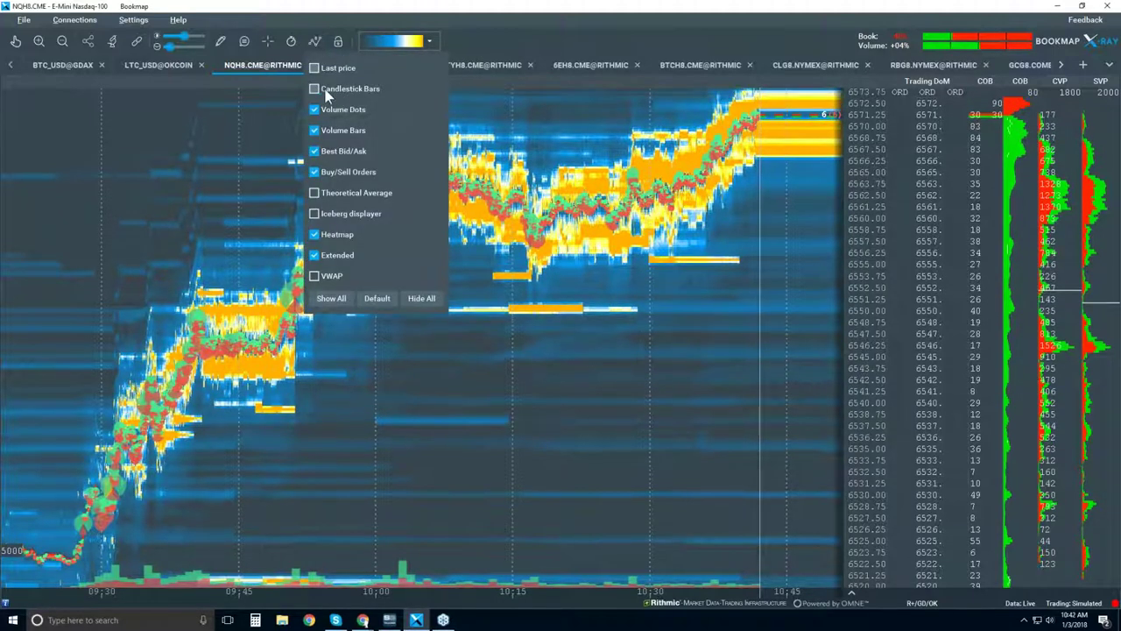
left_click(317, 89)
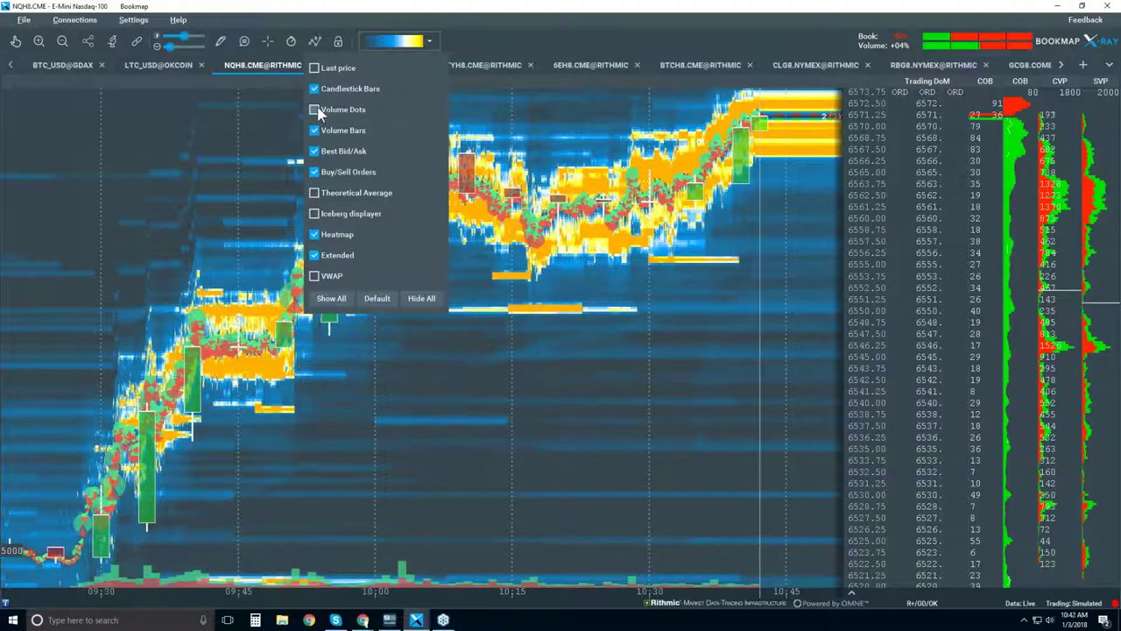
left_click(315, 109)
left_click(317, 152)
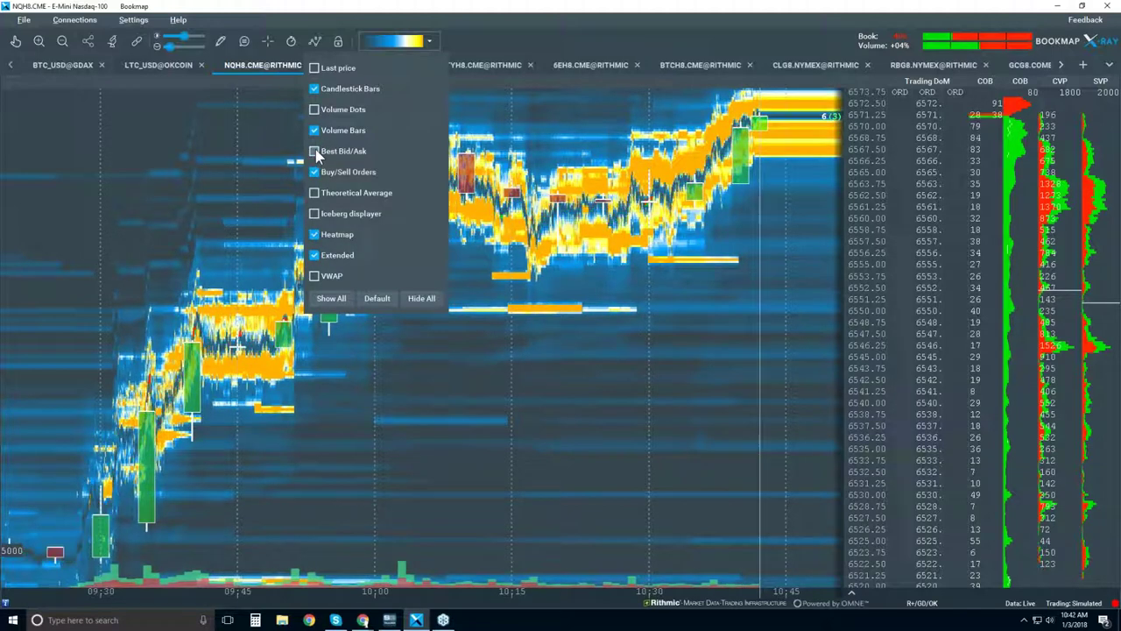
left_click(314, 236)
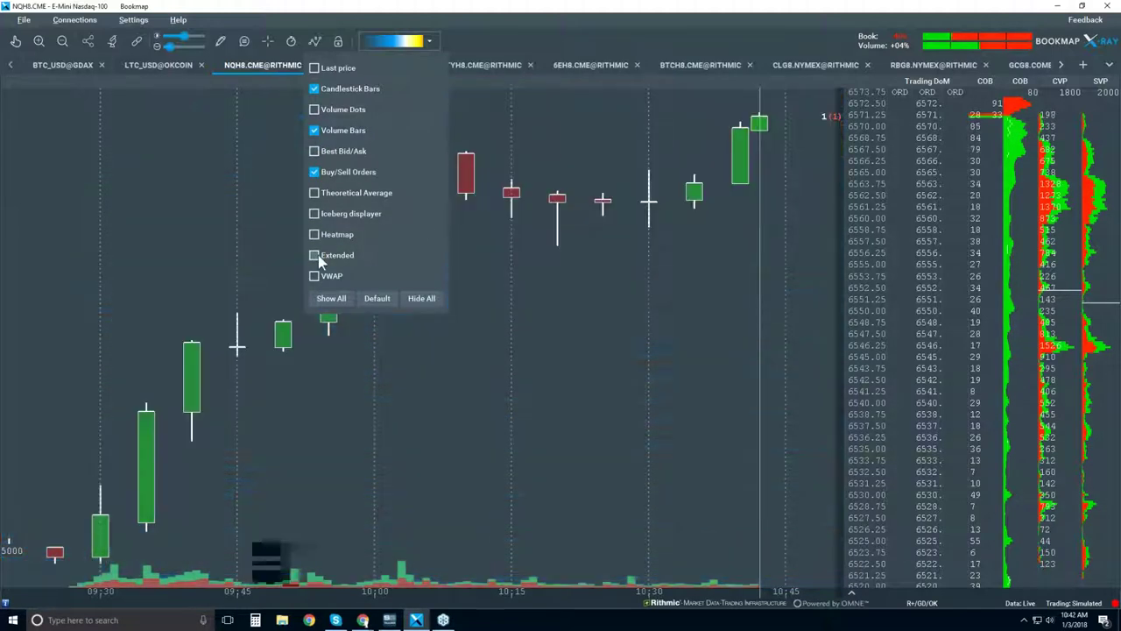
left_click(548, 300)
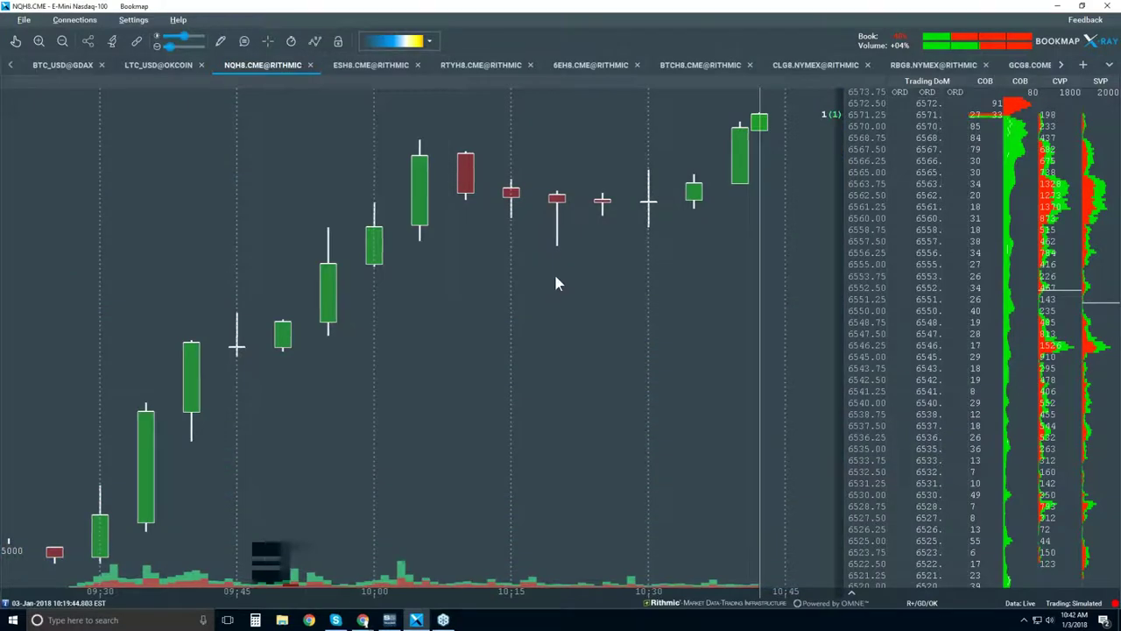
Turn the Best Bid/Ask line back on over the candlesticks, with the chart covering about 08:45 to 10:45
scroll(554, 271, "down", 2)
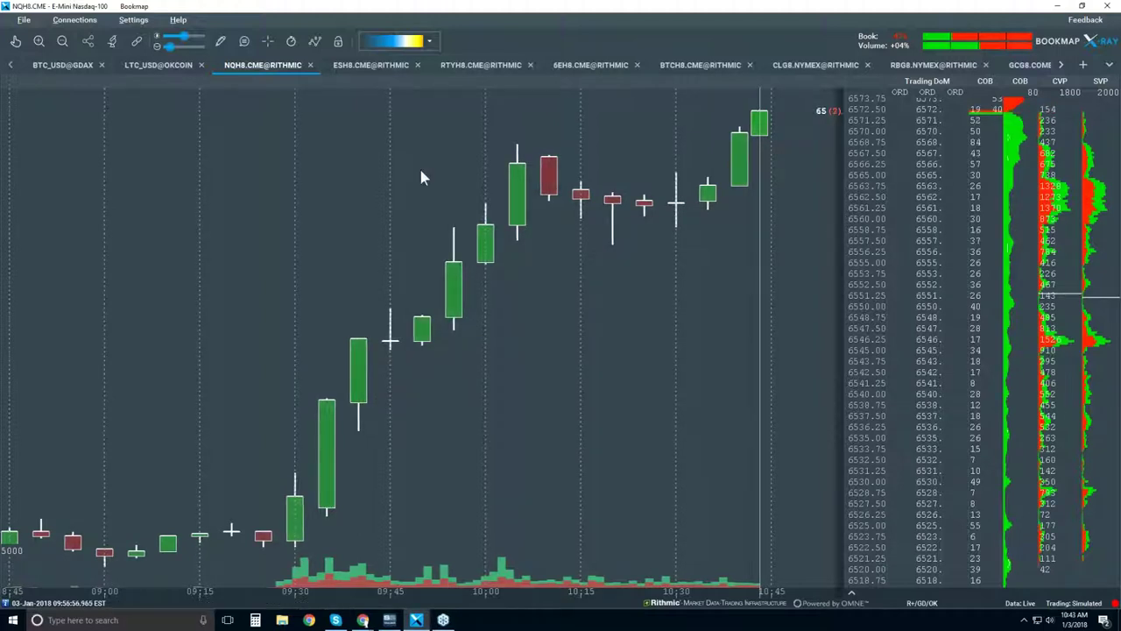
left_click(314, 41)
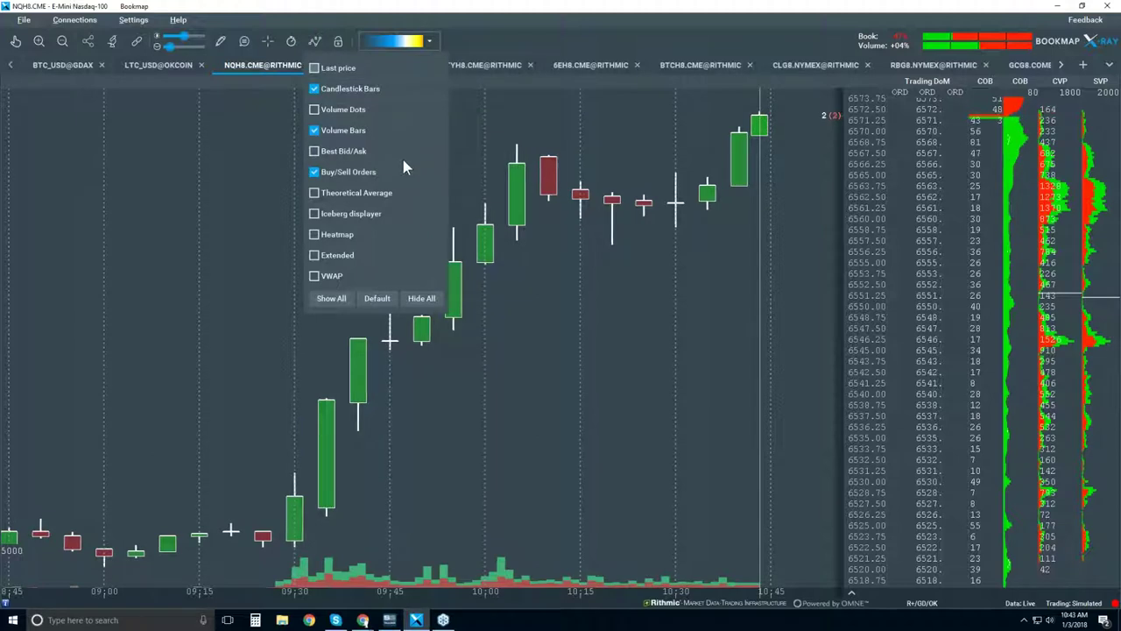
left_click(329, 155)
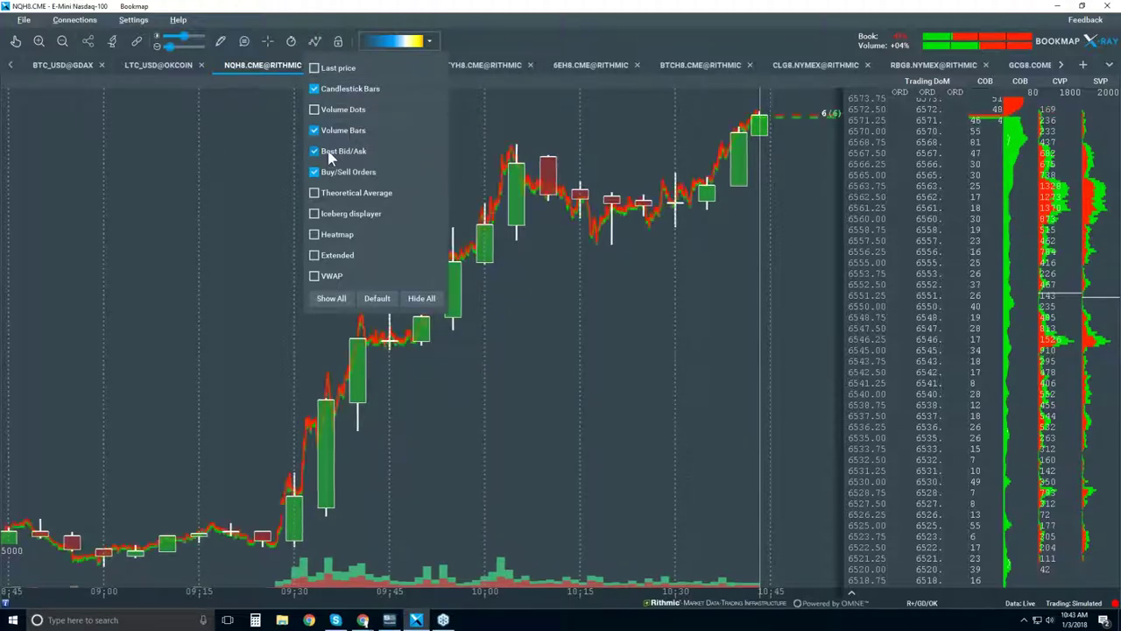
left_click(530, 235)
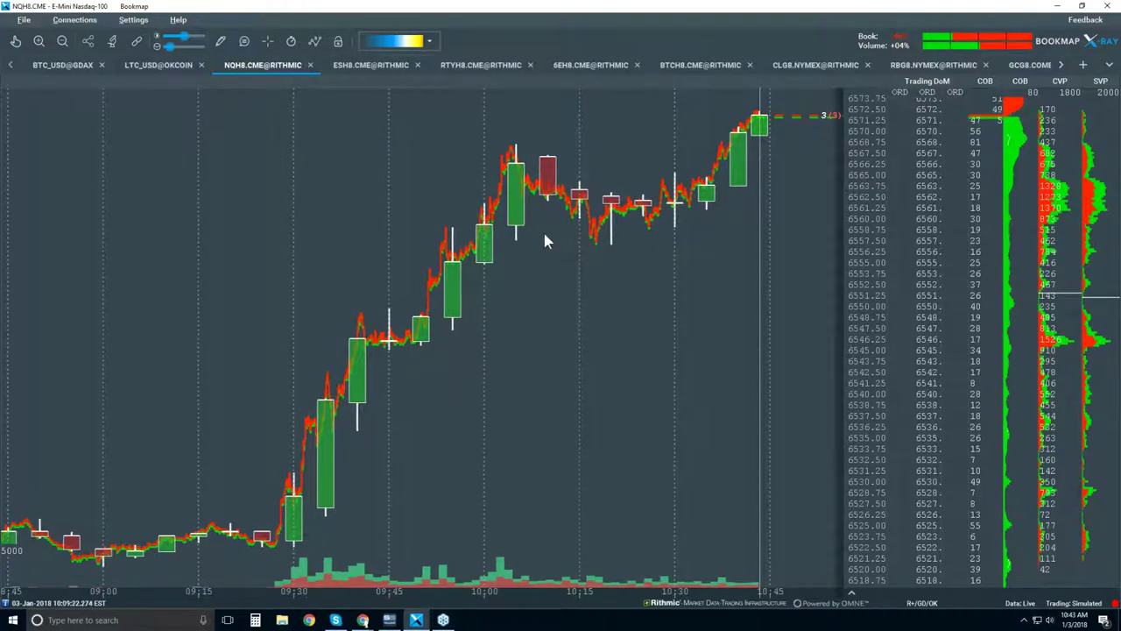
Hide the Best Bid/Ask line to show the plain candlesticks, and turn it back on for comparison
mouse_move(358, 331)
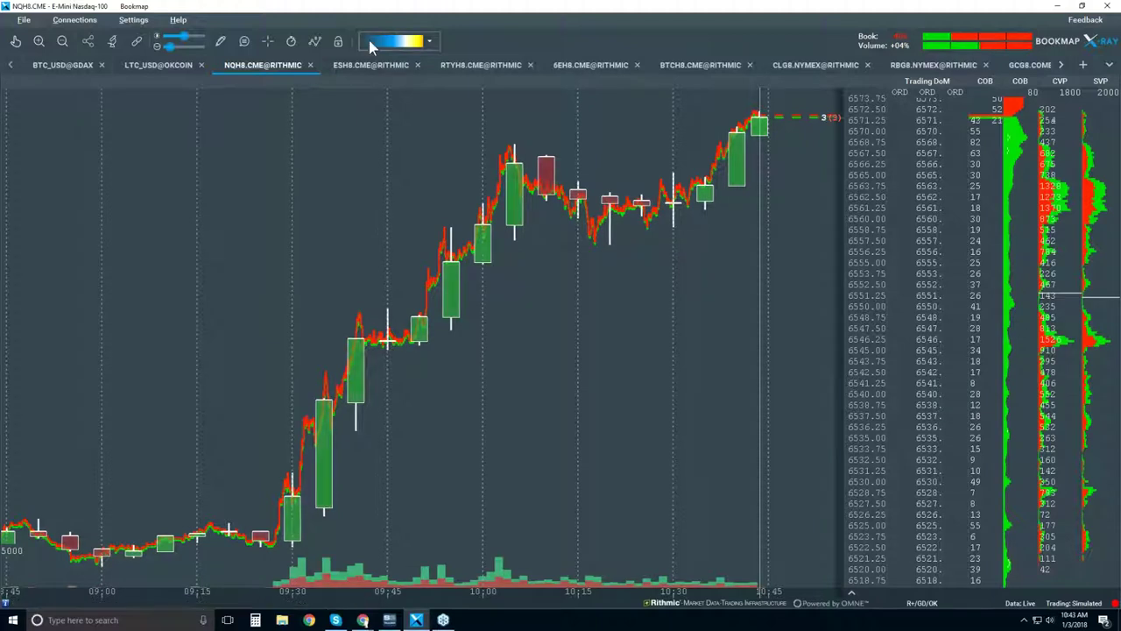
left_click(314, 42)
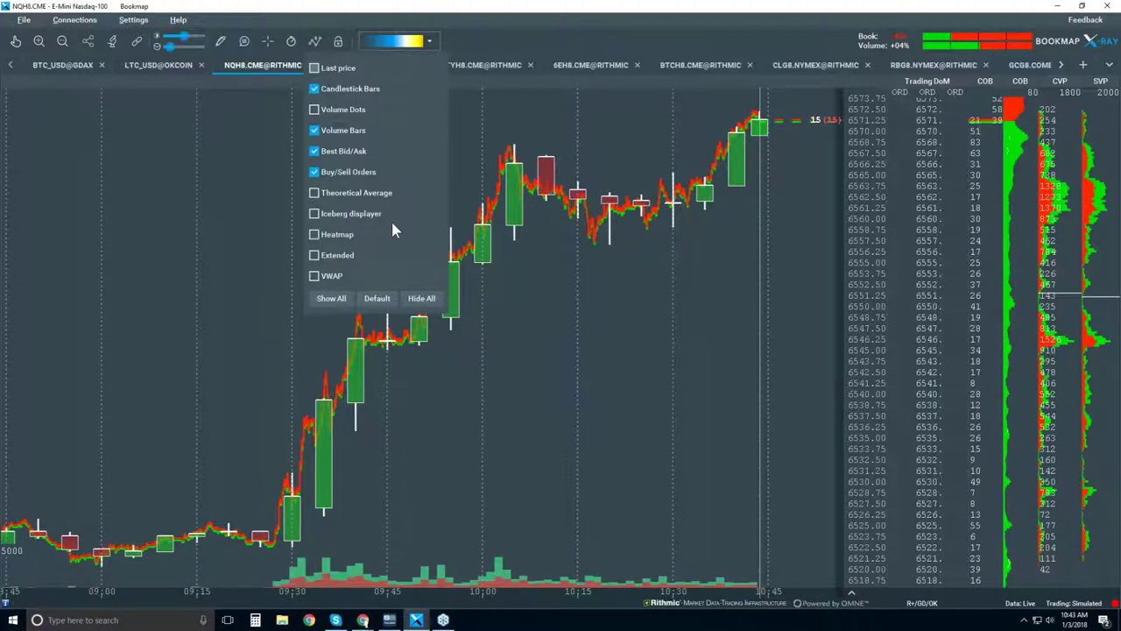
left_click(316, 151)
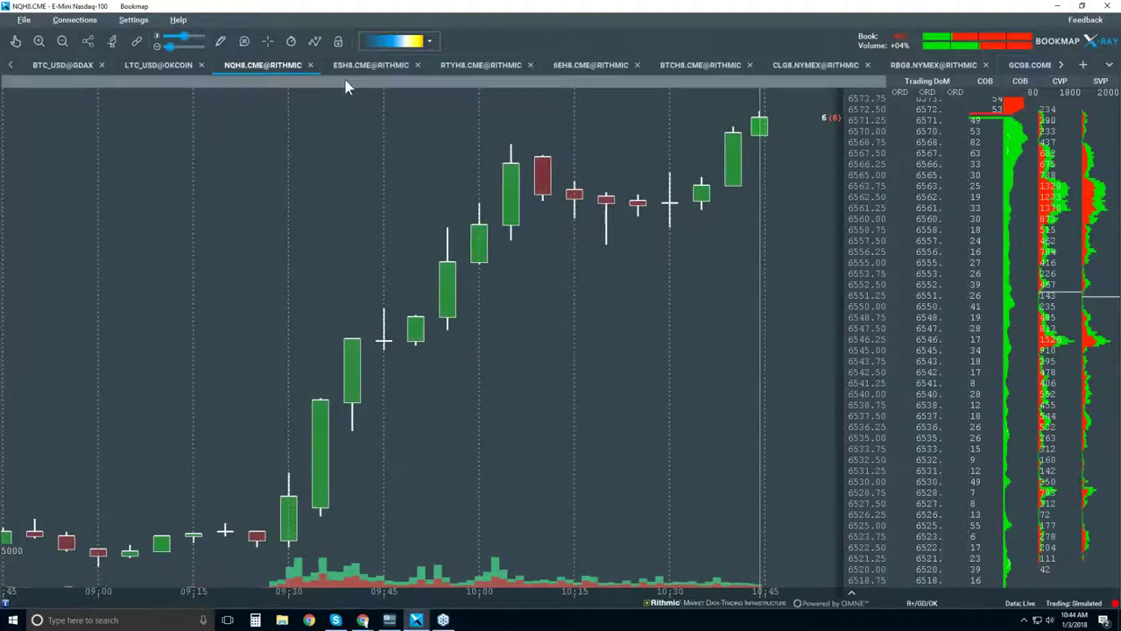
left_click(314, 41)
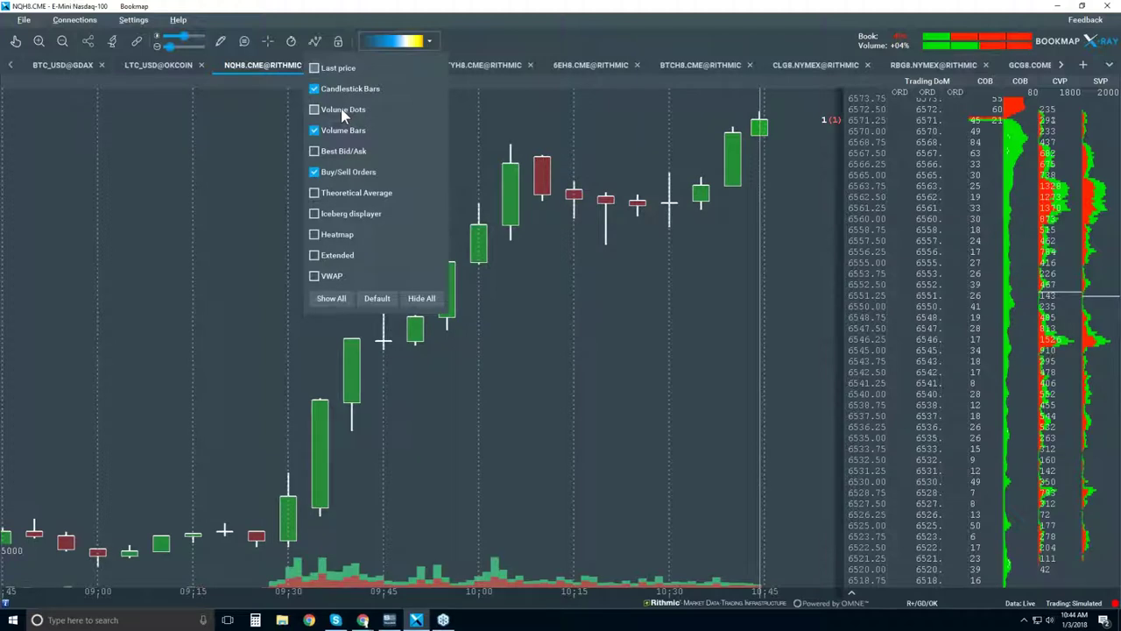
left_click(336, 154)
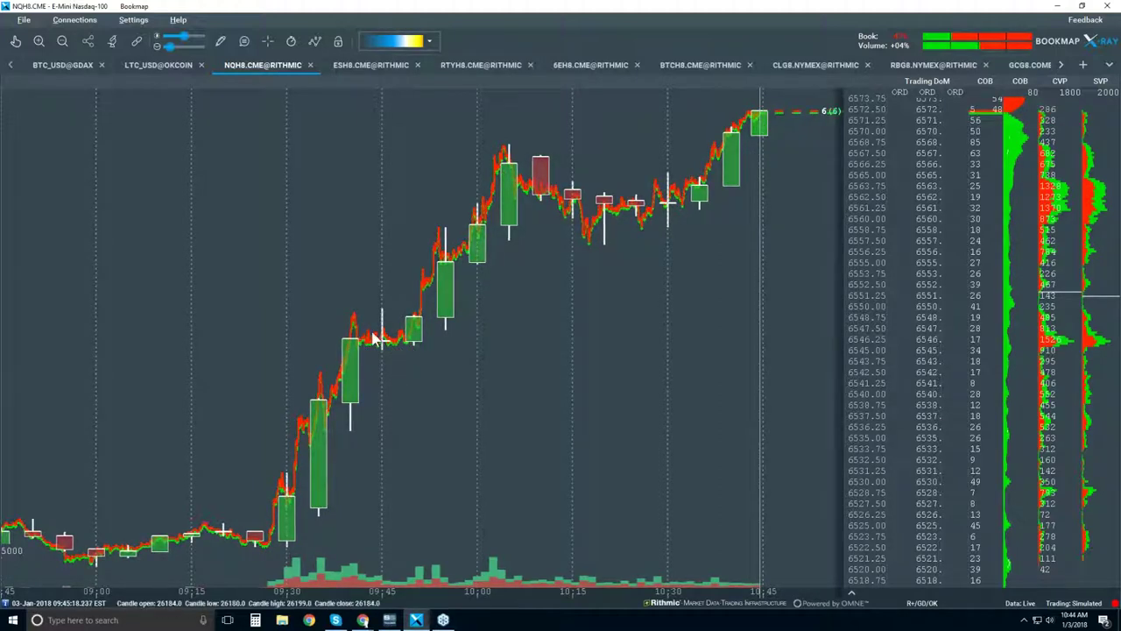
Draw a horizontal line across the chart just above the sideways price range between 09:40 and 09:50
left_click(15, 41)
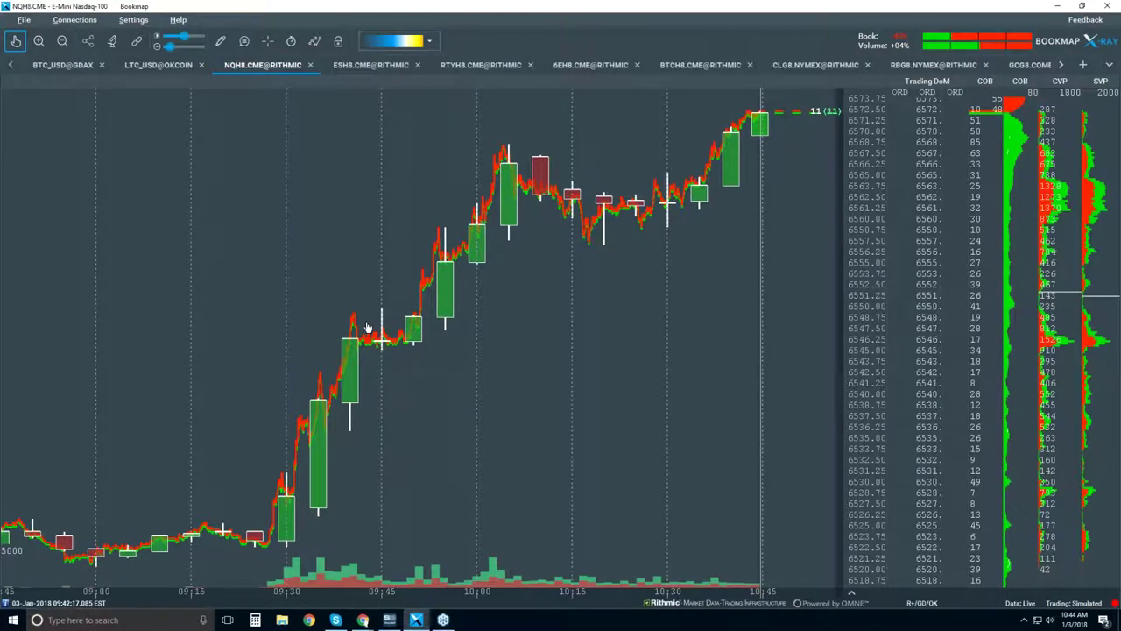
scroll(370, 321, "up", 2)
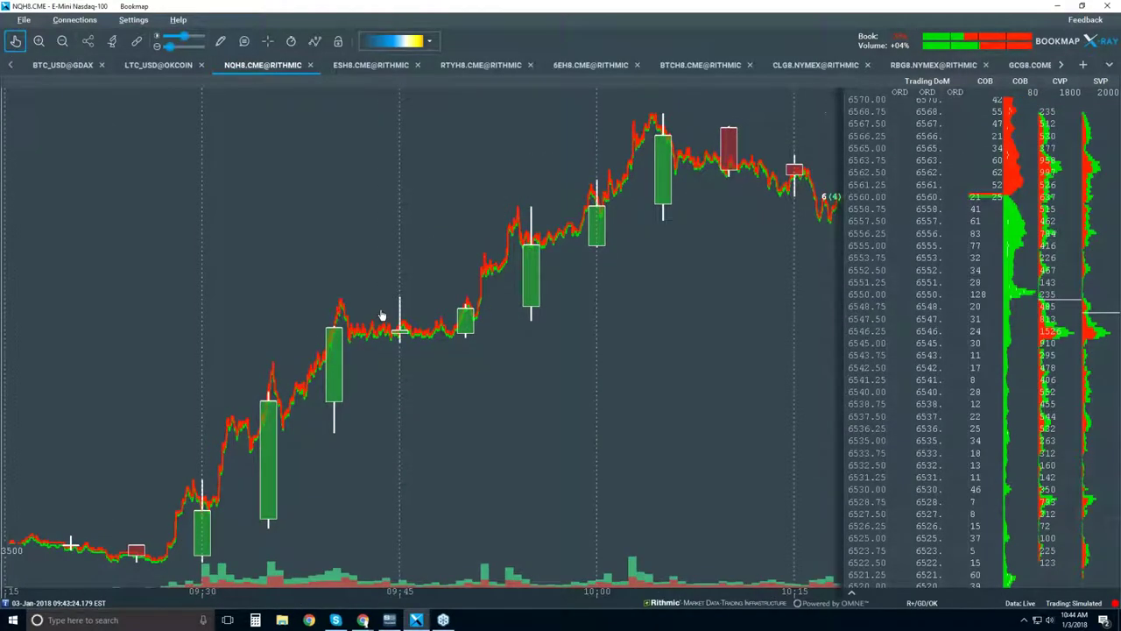
scroll(382, 316, "up", 2)
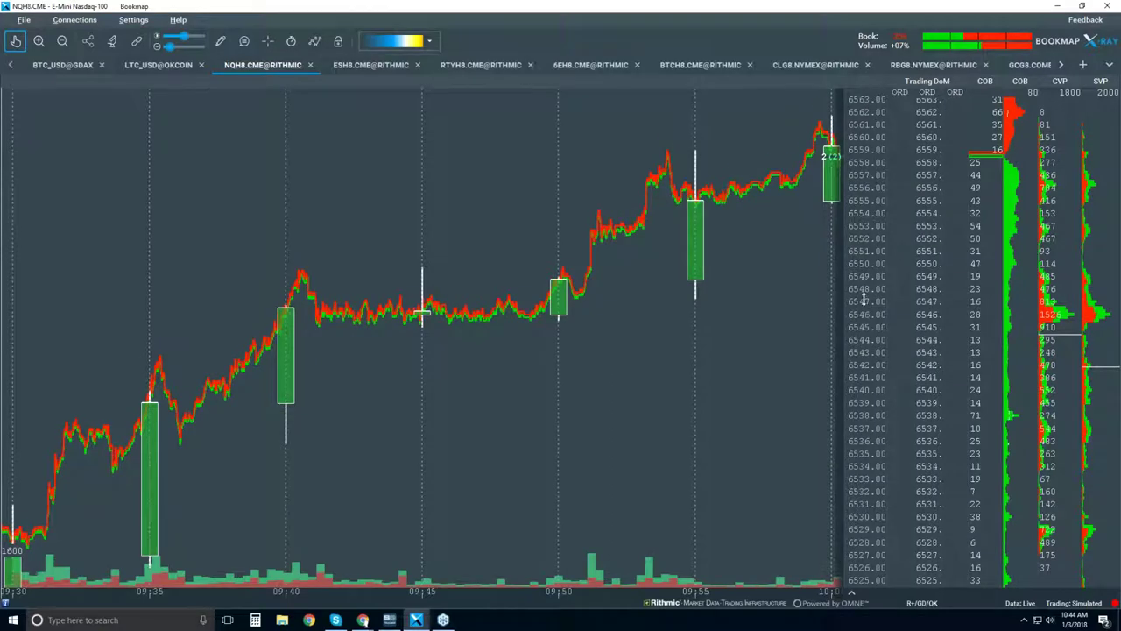
scroll(863, 300, "up", 1)
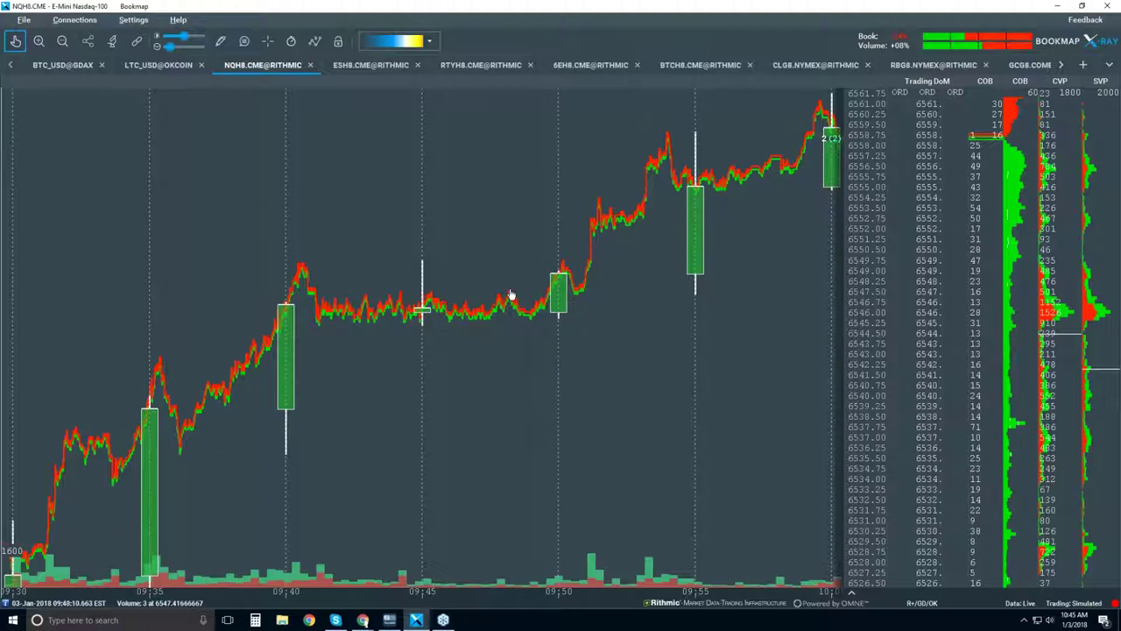
left_click(220, 42)
left_click(255, 179)
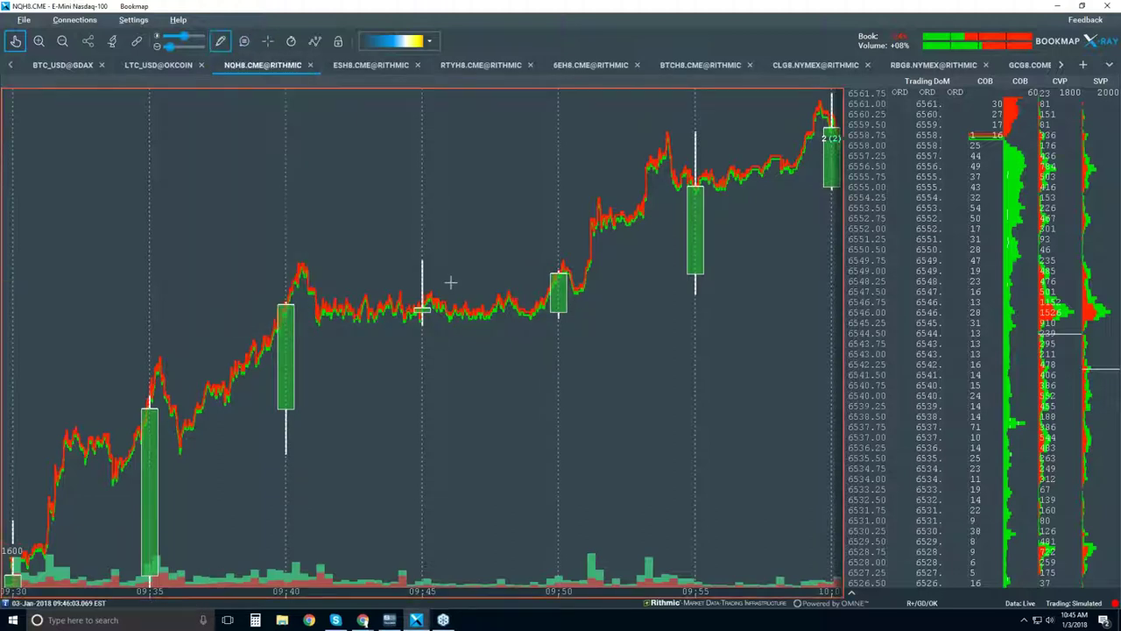
left_click(521, 289)
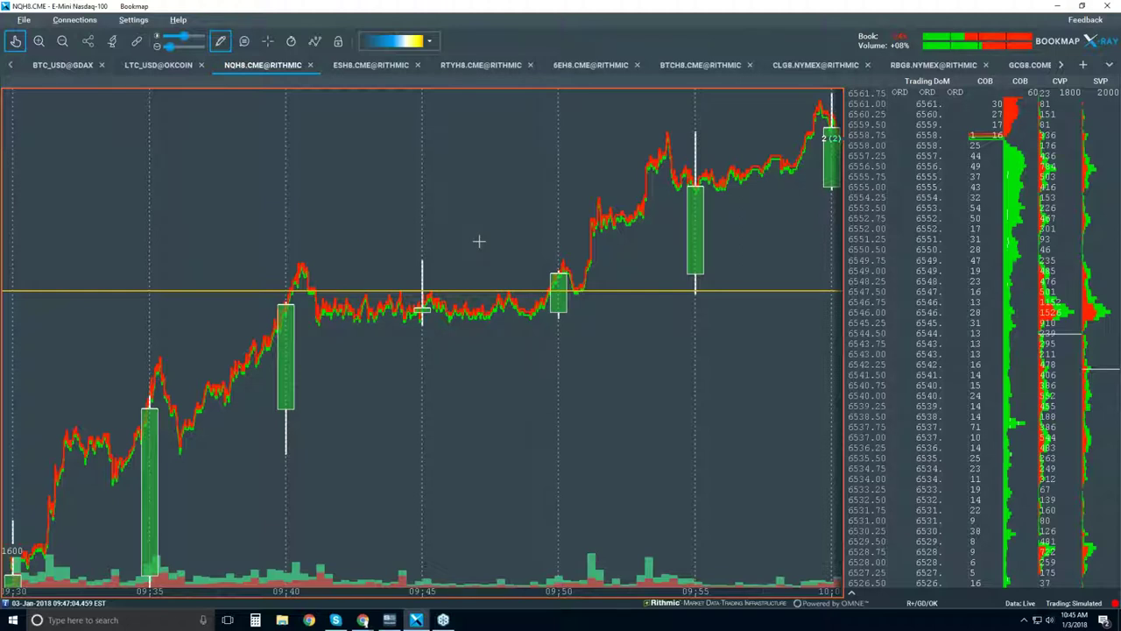
Show the Volume Dots layer together with the candlesticks and Best Bid/Ask line
scroll(479, 241, "down", 3)
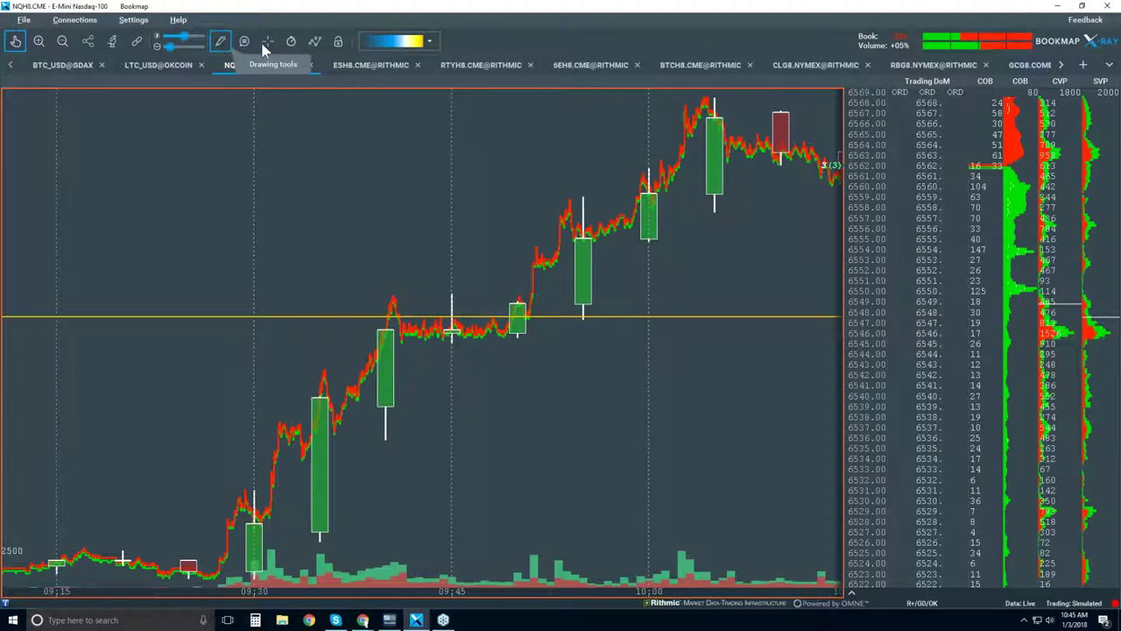
left_click(314, 41)
left_click(337, 106)
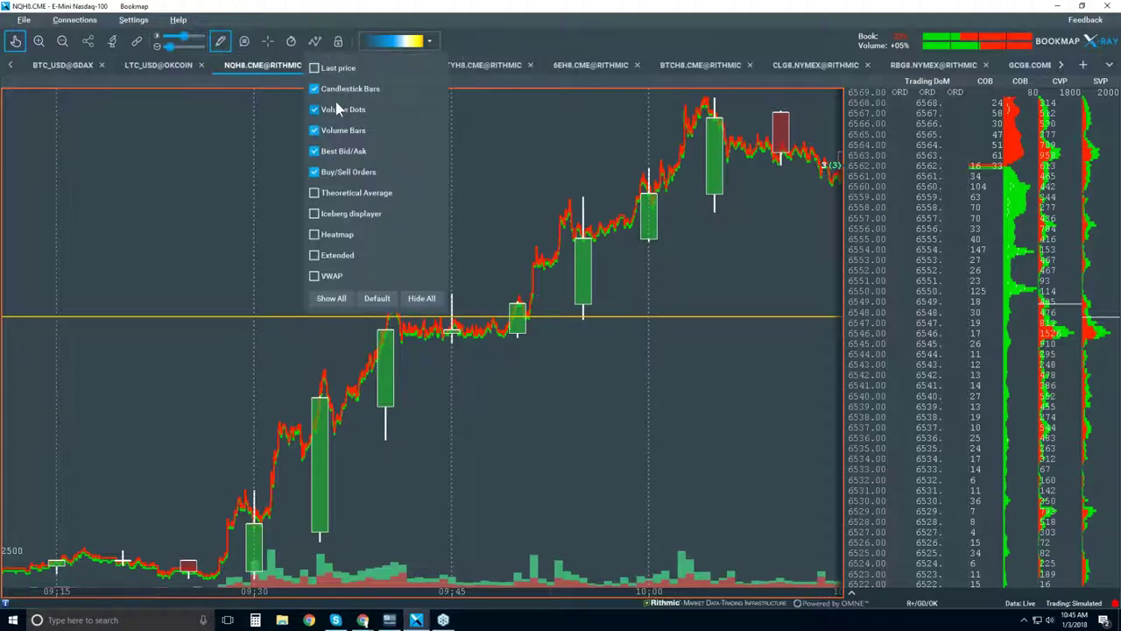
left_click(509, 169)
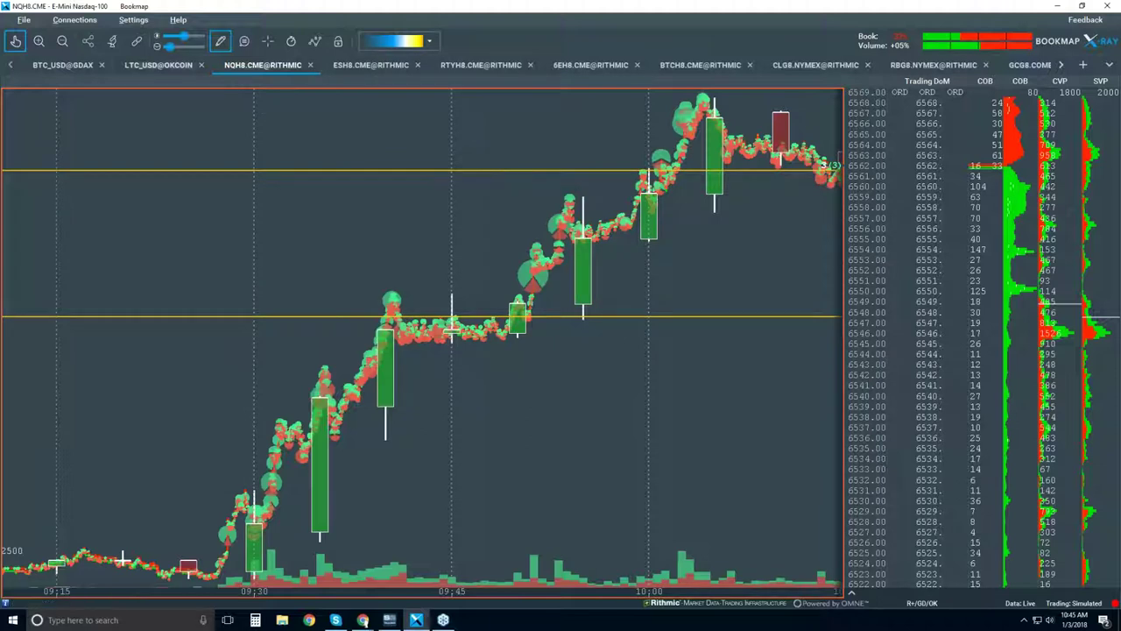
Clear all drawings from the NQH8 chart and confirm their removal
left_click(221, 42)
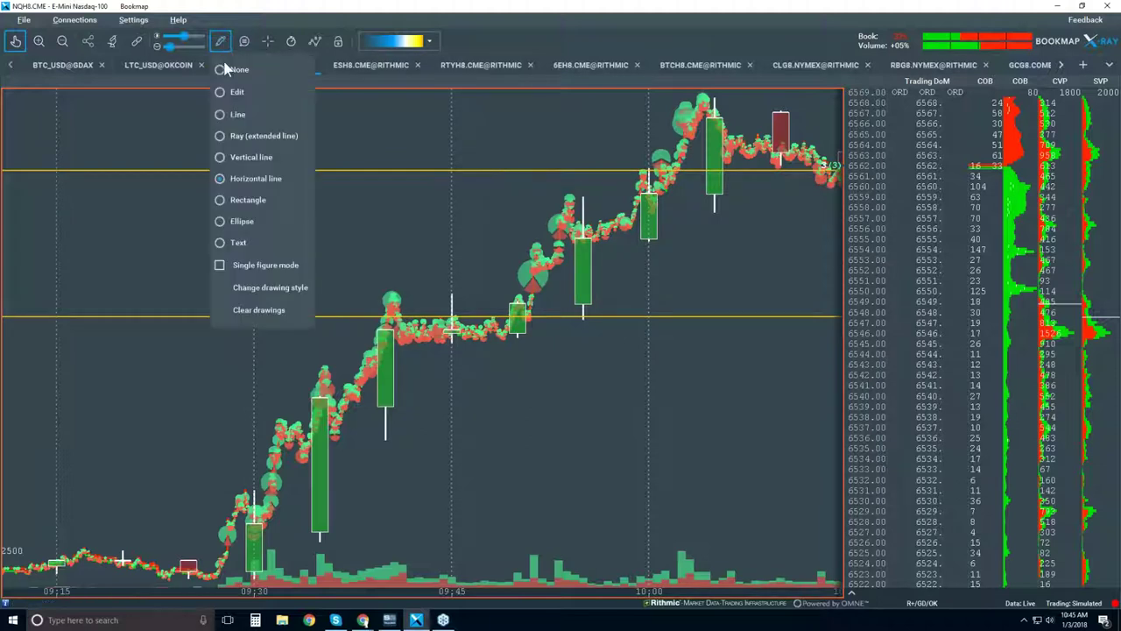
left_click(271, 308)
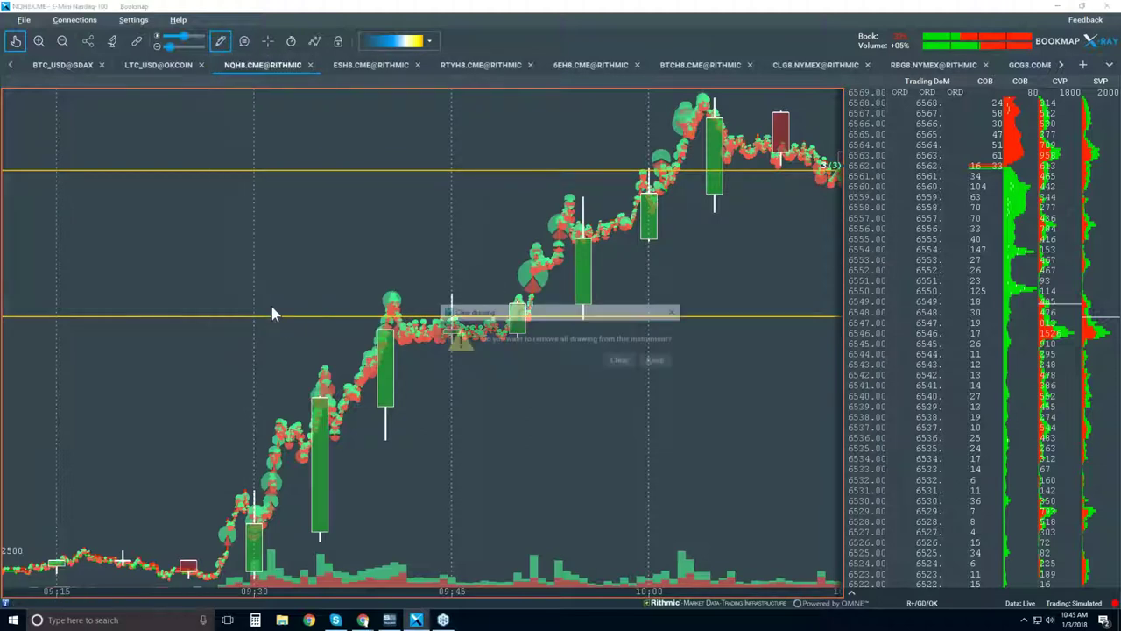
left_click(623, 361)
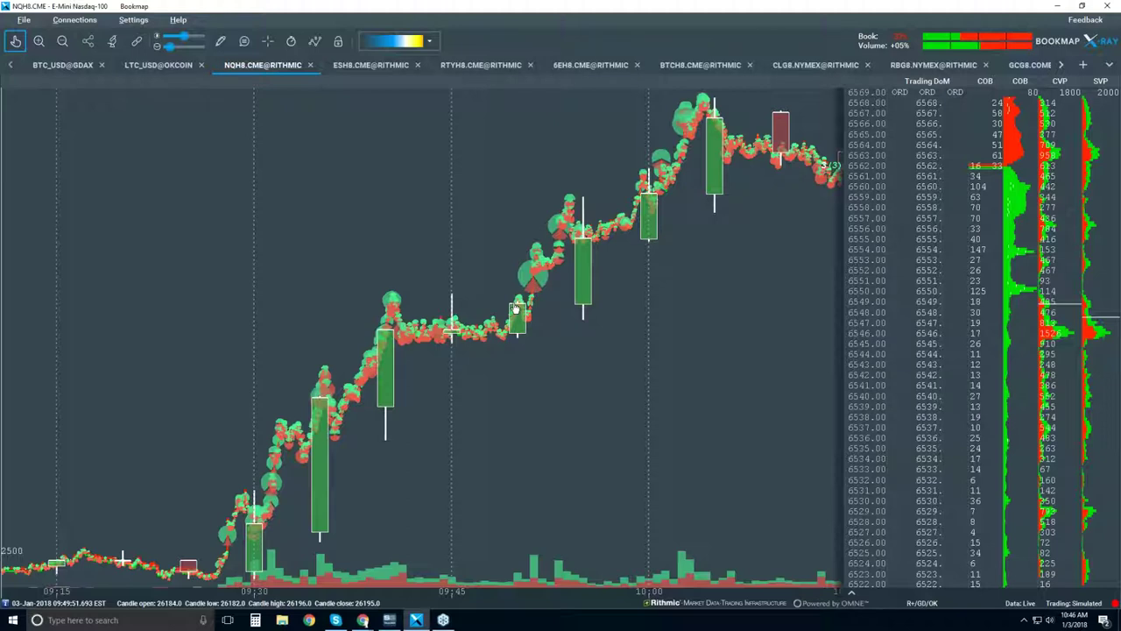
Examine the trades and best bid/ask movement around the 09:50 candle in ever finer time detail, down to milliseconds
scroll(514, 308, "up", 3)
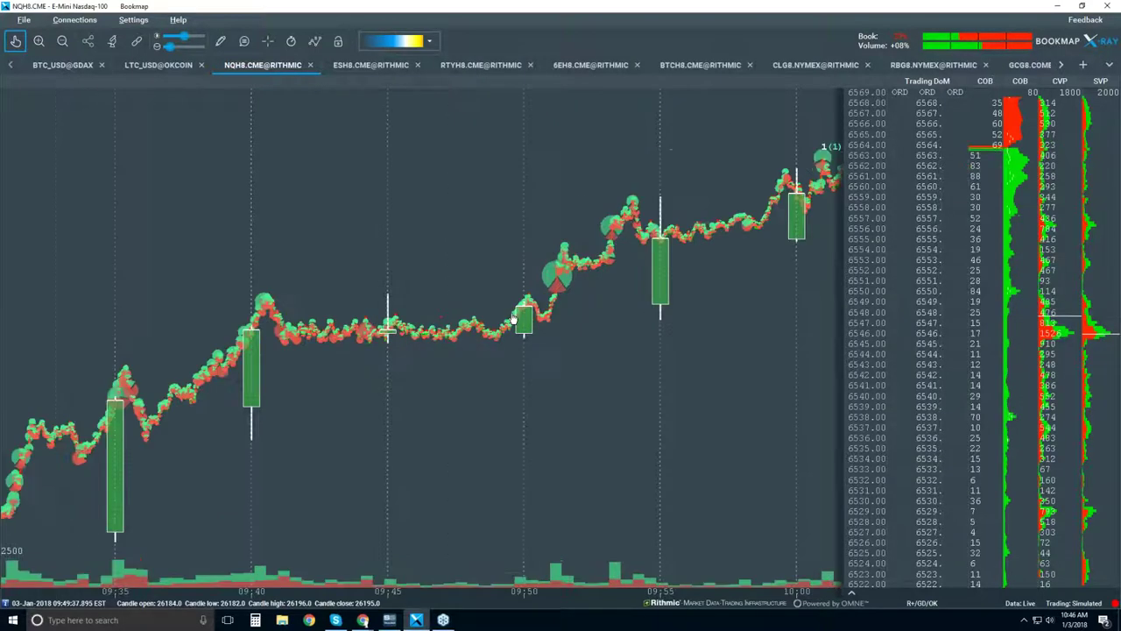
scroll(494, 324, "up", 2)
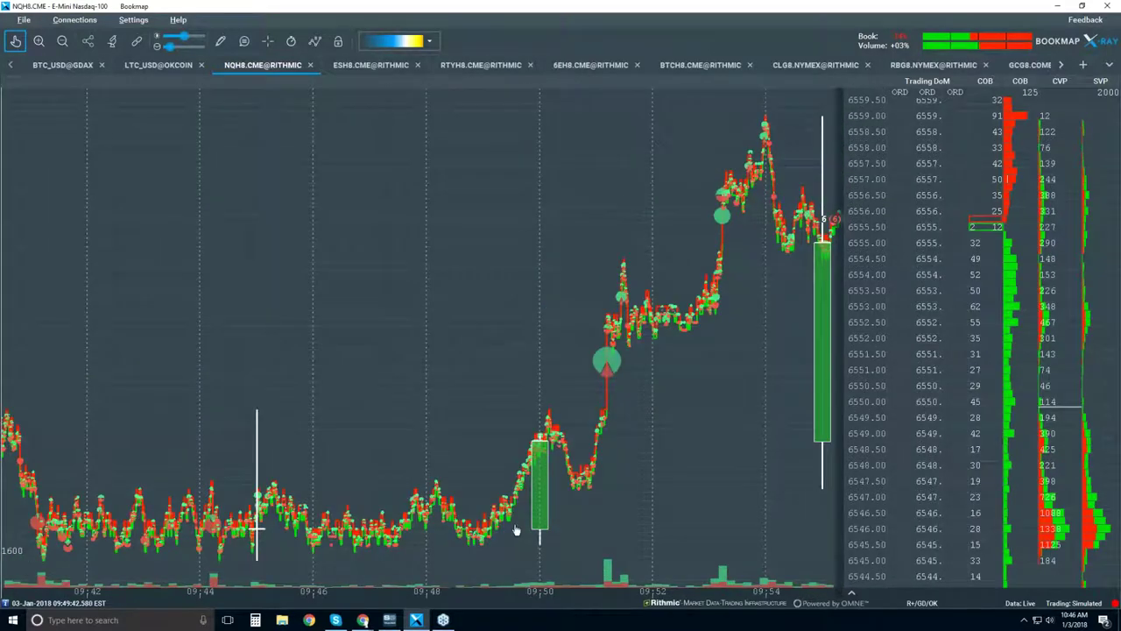
scroll(541, 422, "up", 2)
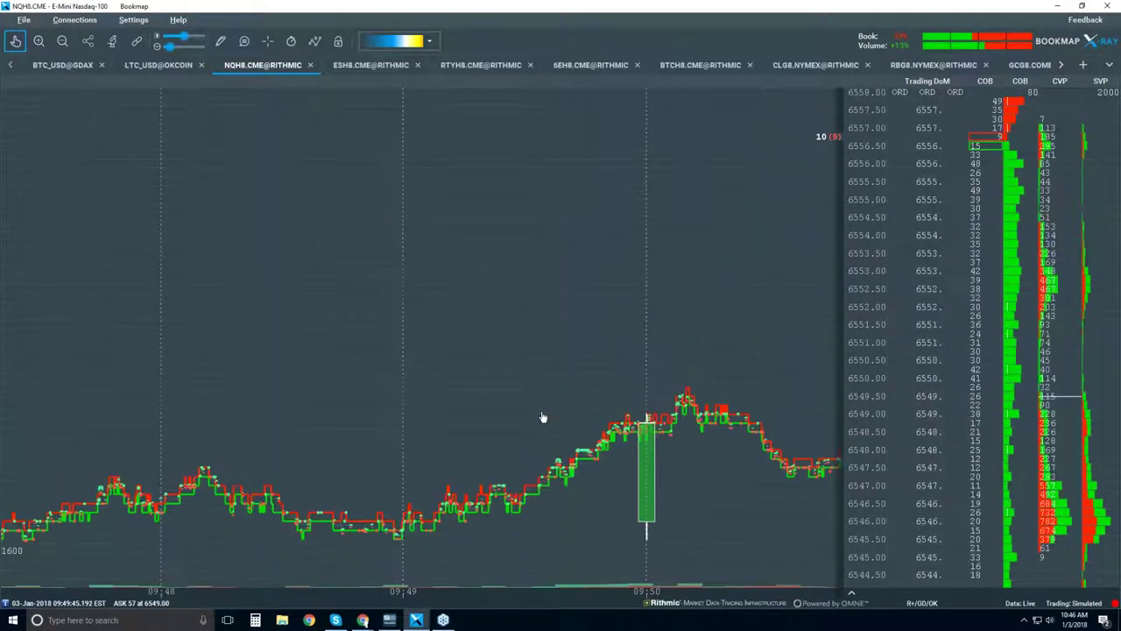
scroll(634, 212, "up", 2)
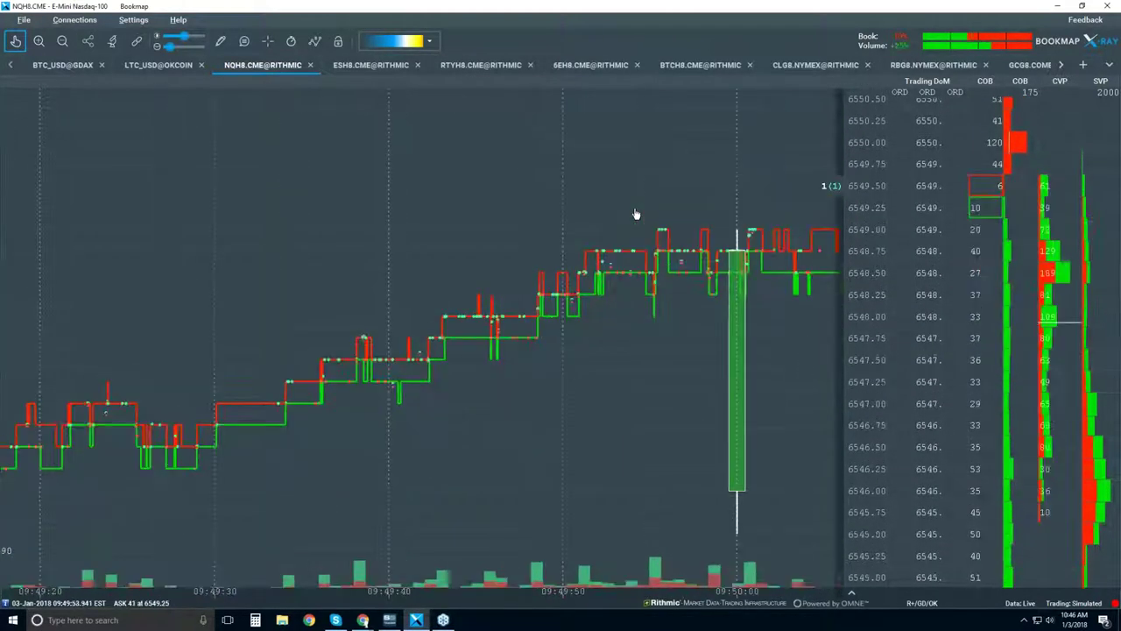
scroll(658, 230, "up", 2)
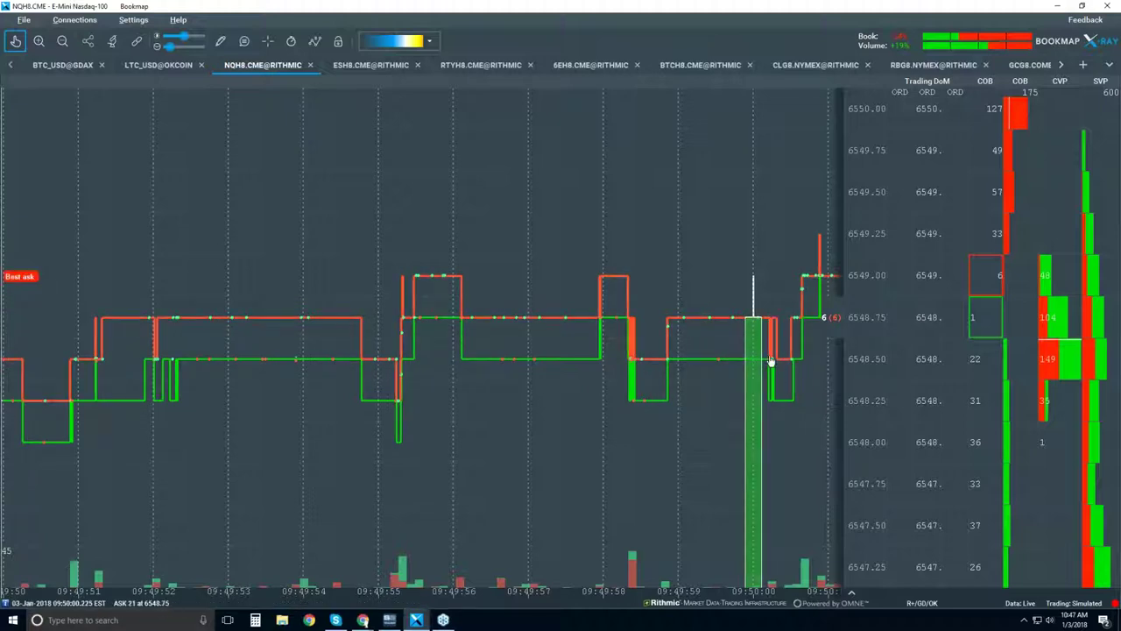
scroll(774, 368, "up", 3)
scroll(762, 359, "up", 10)
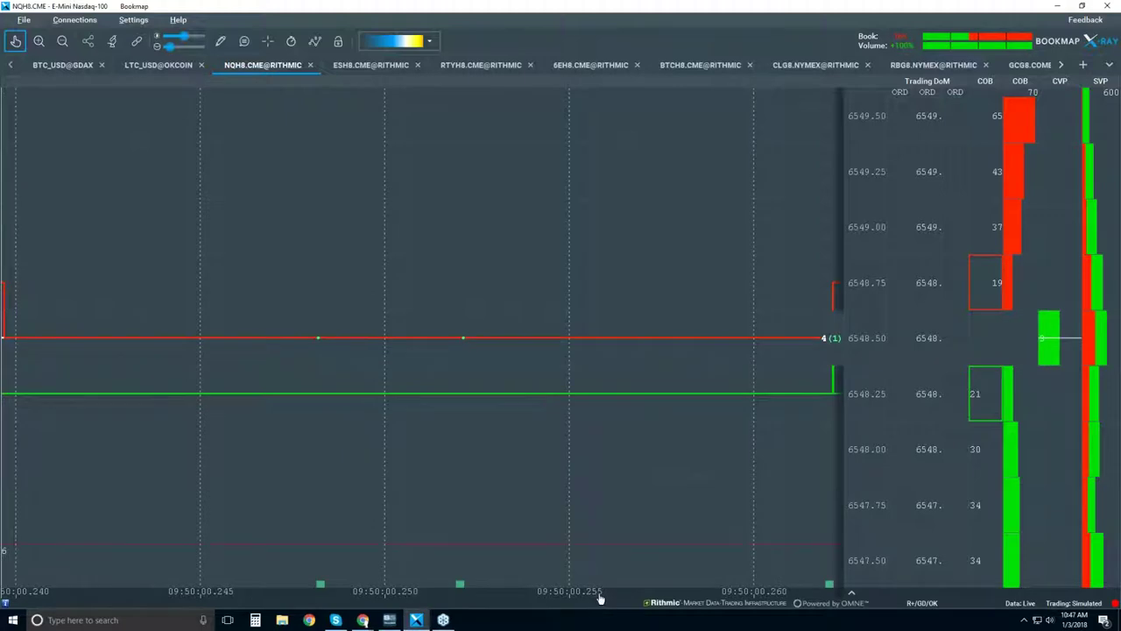
Examine the trade and best ask change around 09:50:00.252 in finer time detail, down to nanoseconds
scroll(464, 350, "up", 5)
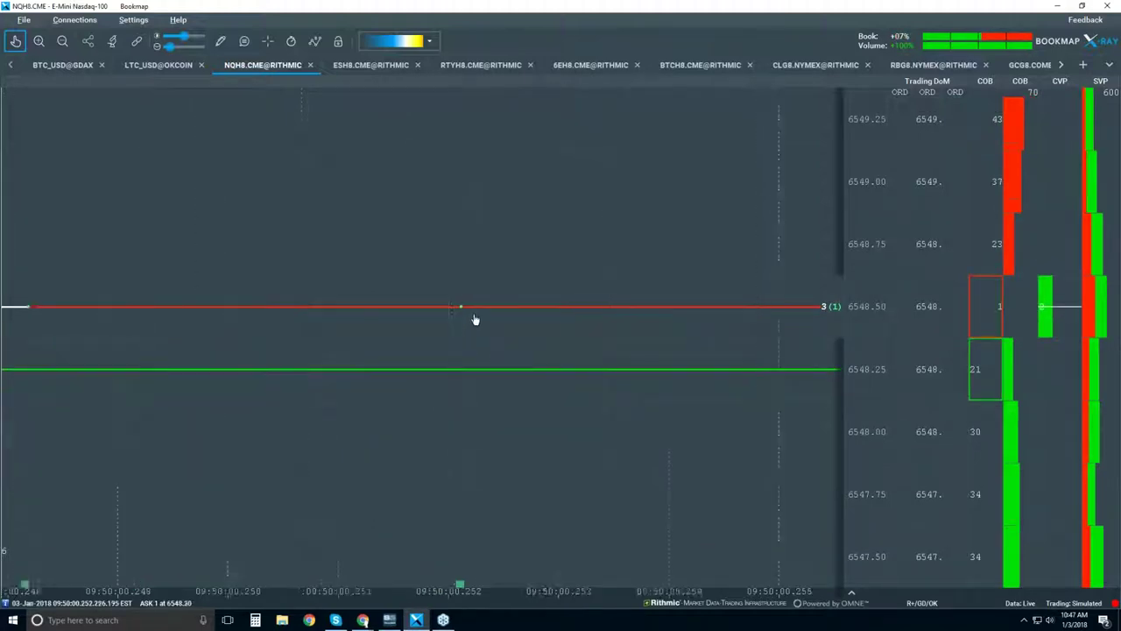
scroll(453, 324, "up", 3)
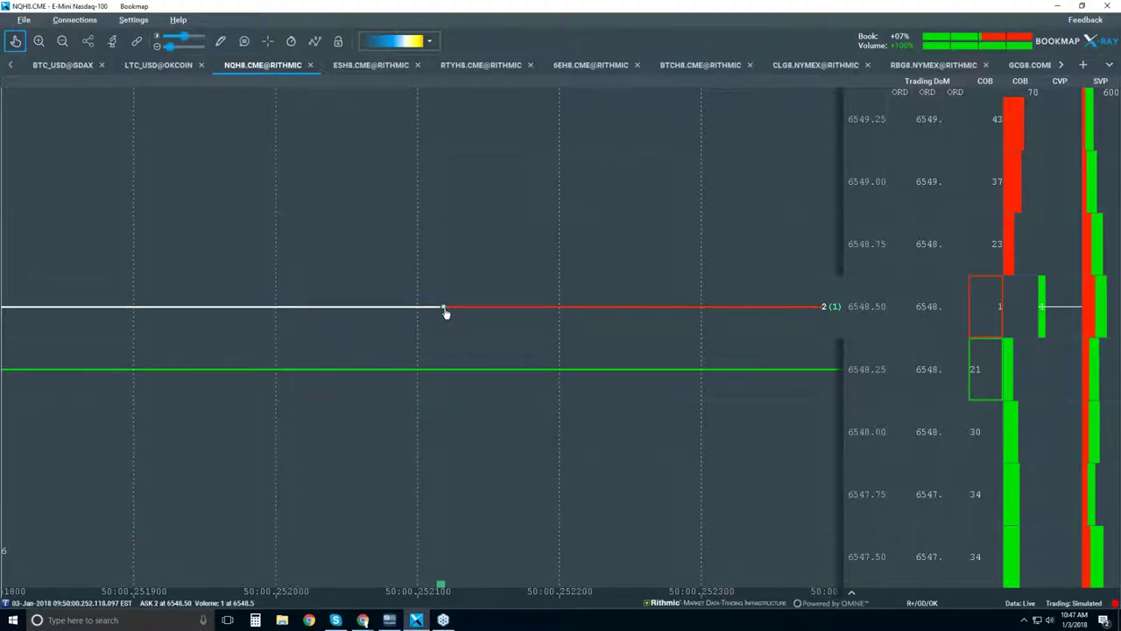
scroll(443, 322, "up", 3)
scroll(443, 324, "up", 4)
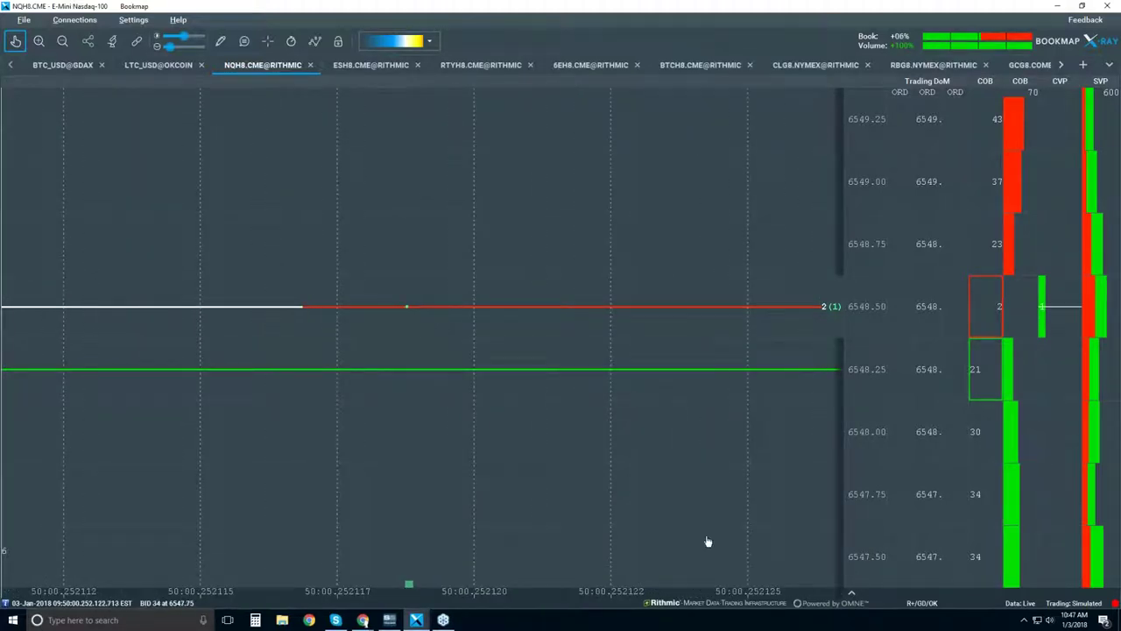
scroll(412, 354, "up", 4)
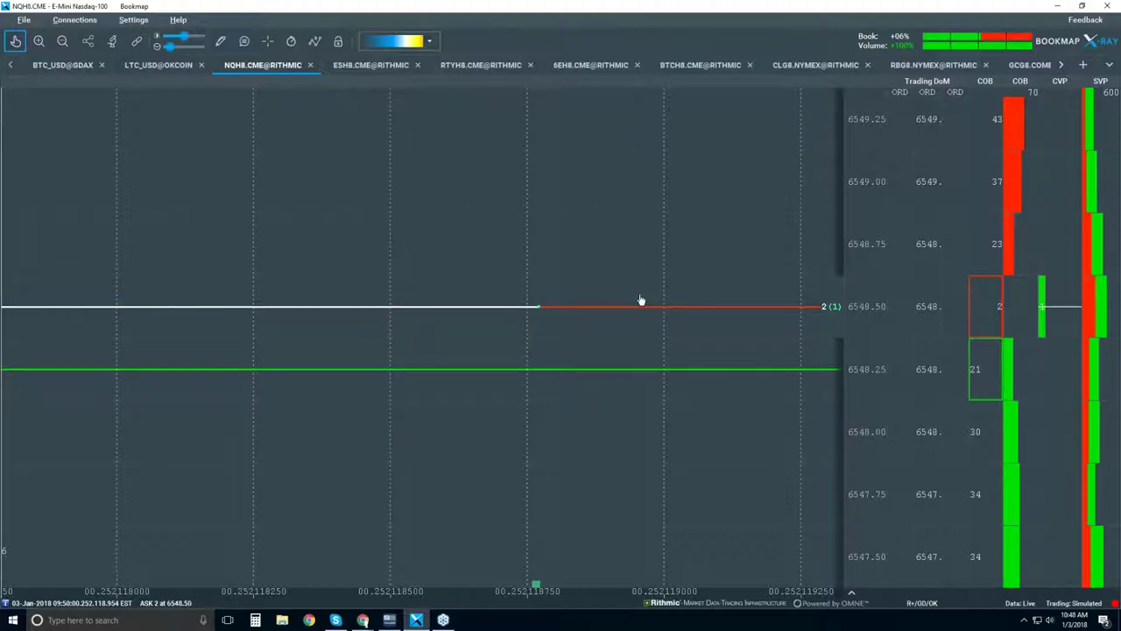
Examine the bid/ask lines and trades around the 09:50 candle in ever wider time ranges, back out to 09:40–09:52
scroll(641, 301, "down", 3)
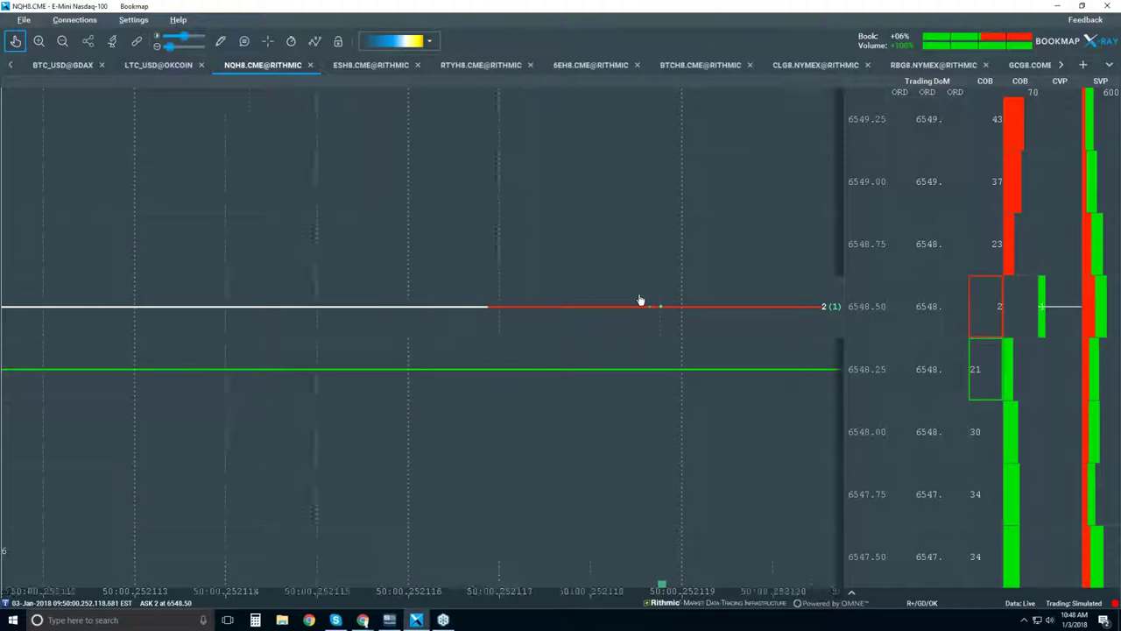
scroll(640, 301, "down", 4)
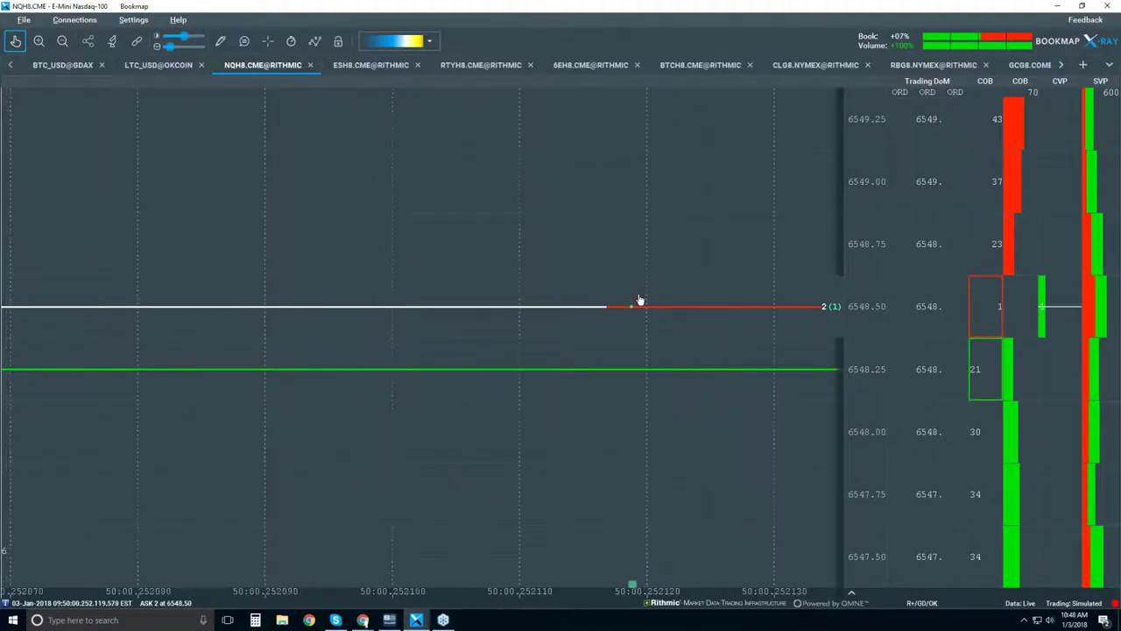
scroll(657, 284, "down", 6)
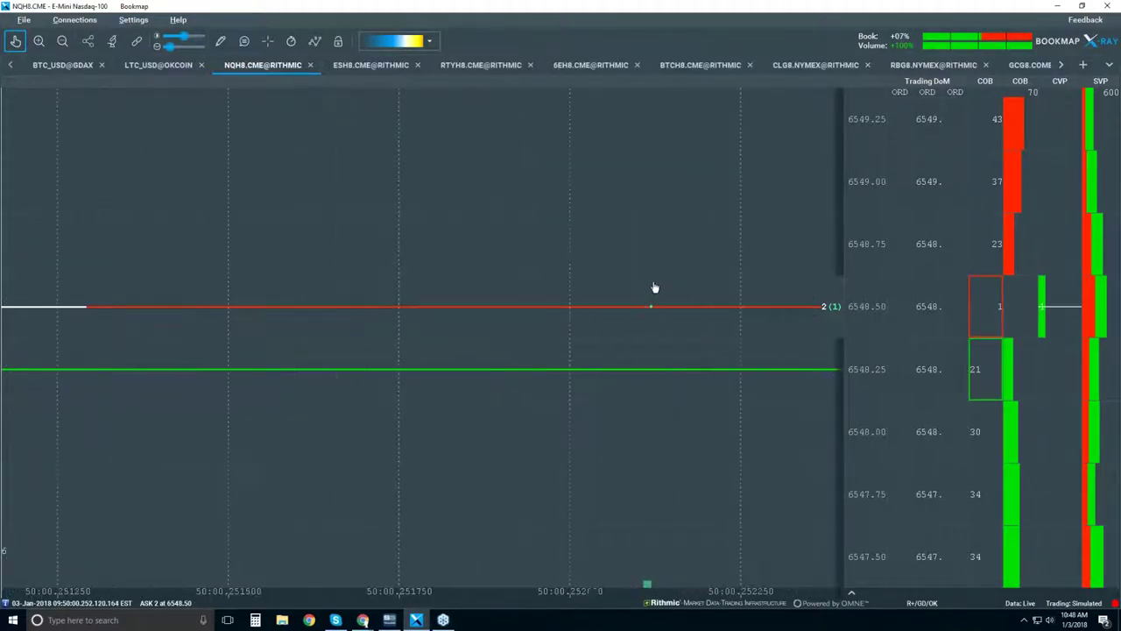
scroll(652, 289, "down", 8)
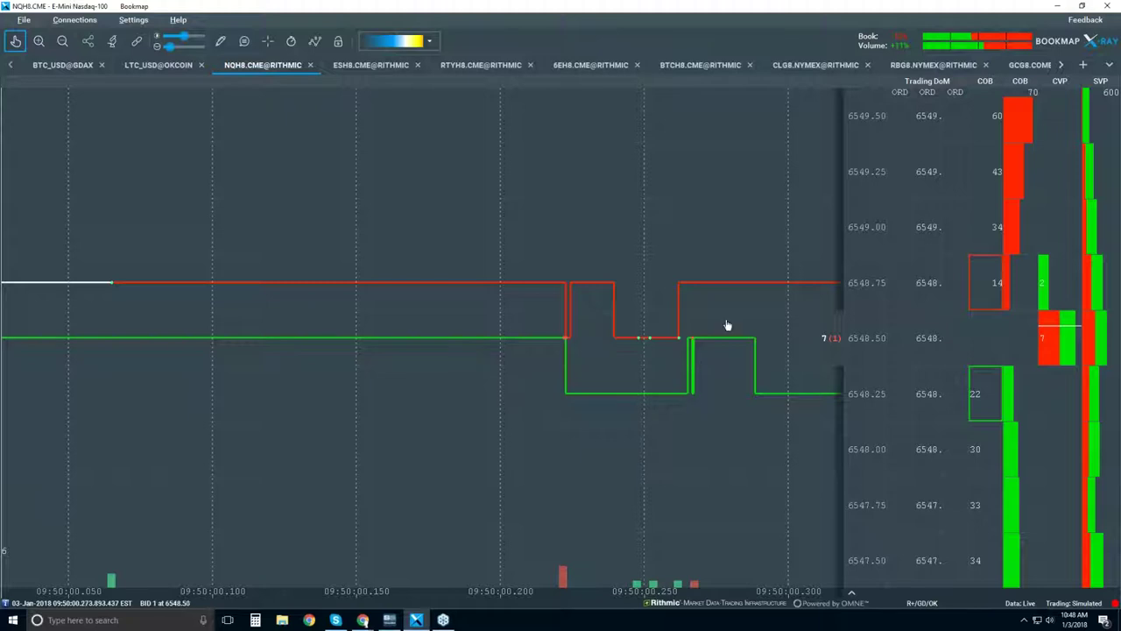
scroll(659, 354, "down", 5)
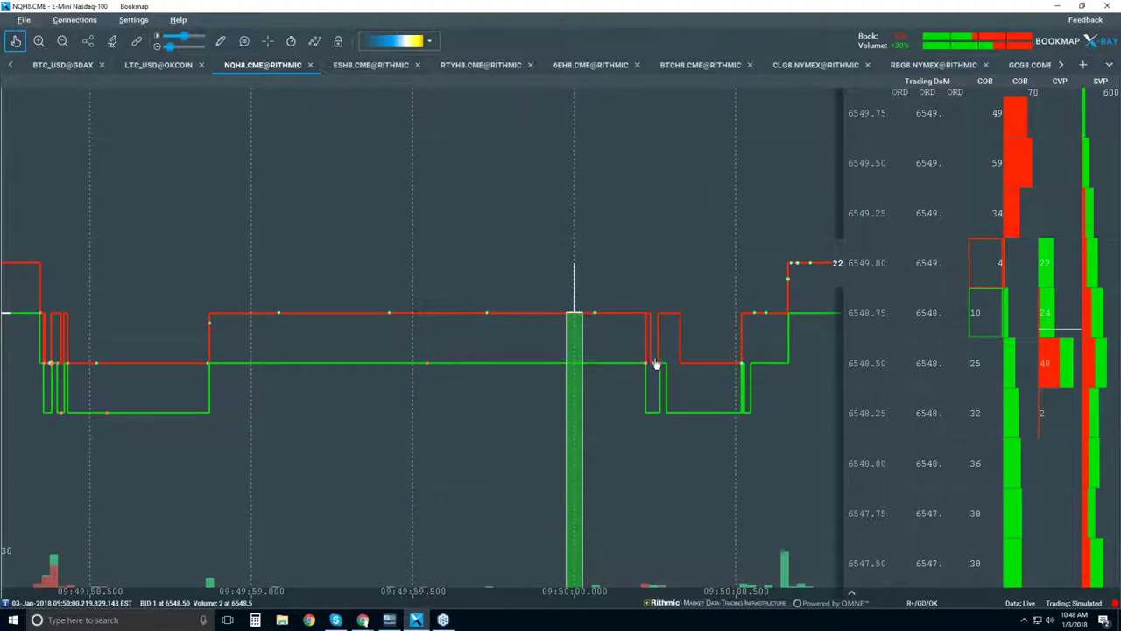
scroll(656, 372, "down", 2)
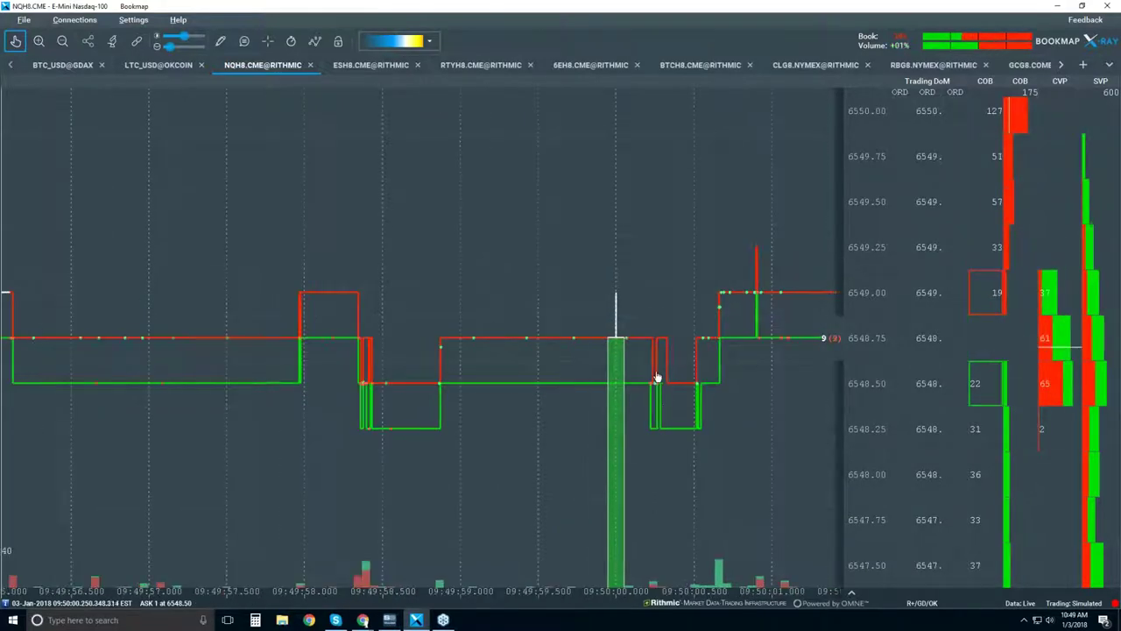
scroll(658, 386, "down", 3)
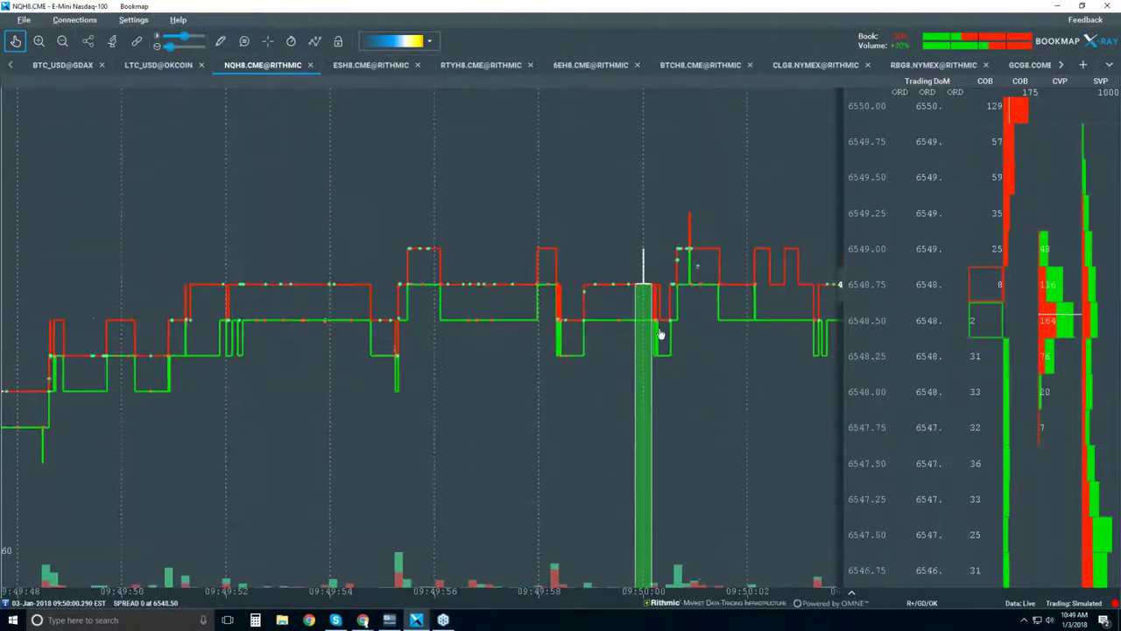
scroll(657, 325, "down", 3)
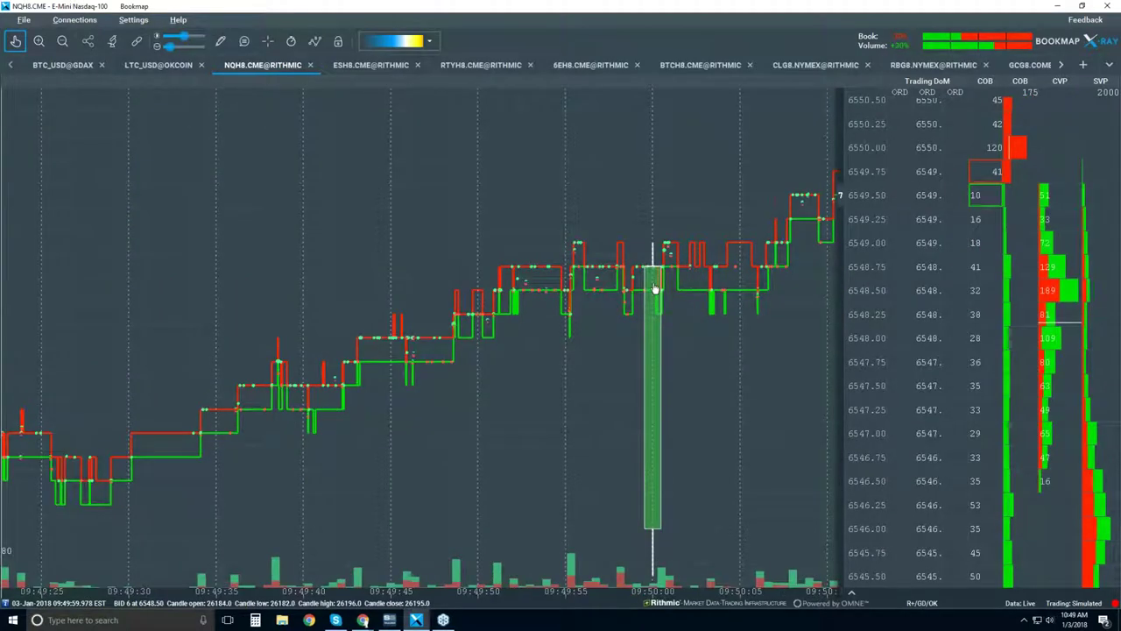
scroll(654, 289, "down", 5)
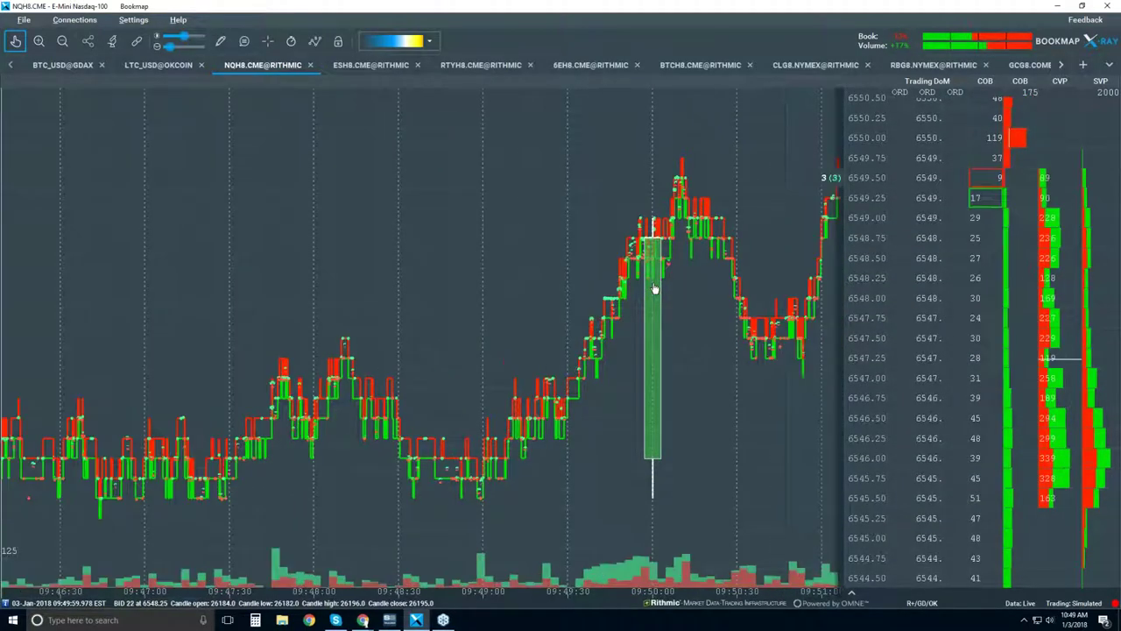
scroll(654, 289, "down", 5)
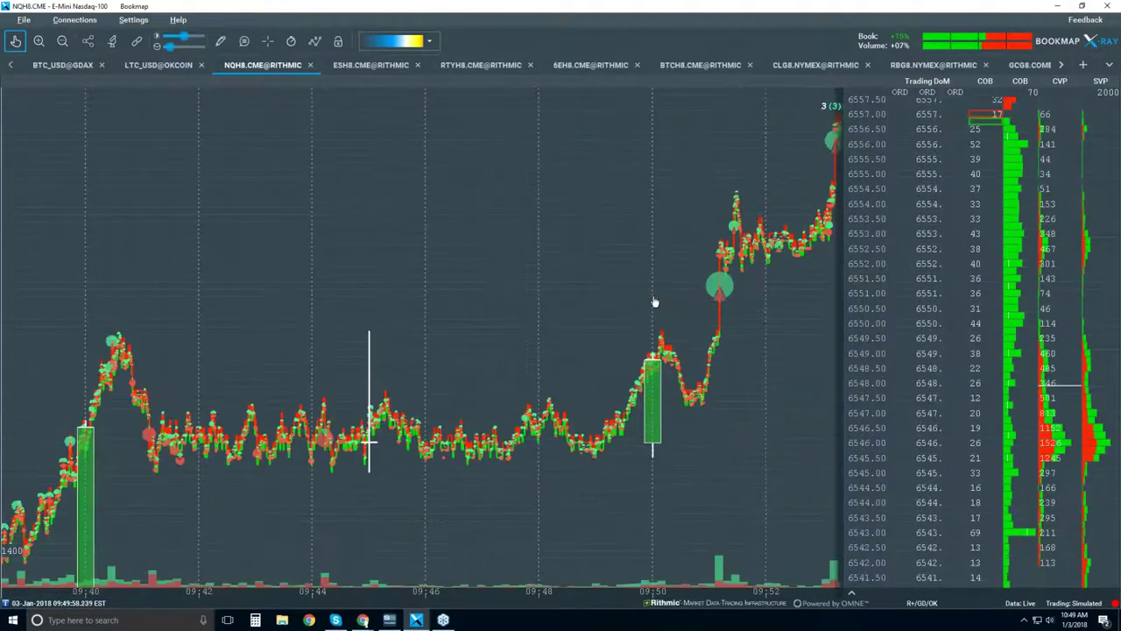
Enlarge the volume dots and draw two horizontal lines bounding the sideways price range between 09:41 and 09:49 above and below
left_click(184, 47)
left_click_drag(182, 53, 174, 56)
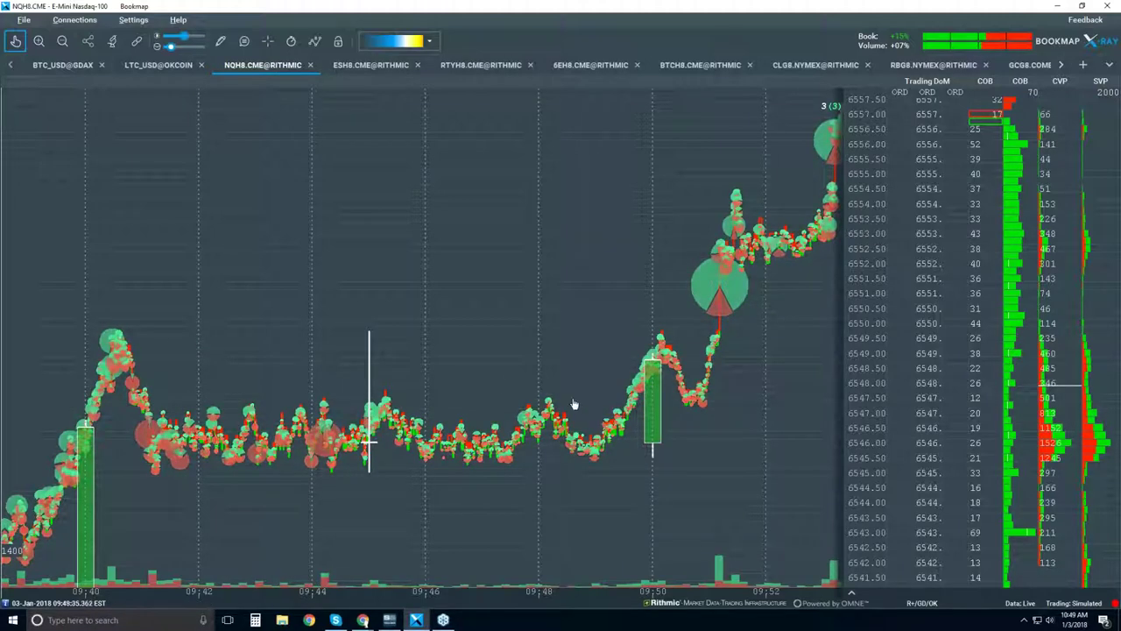
left_click(225, 46)
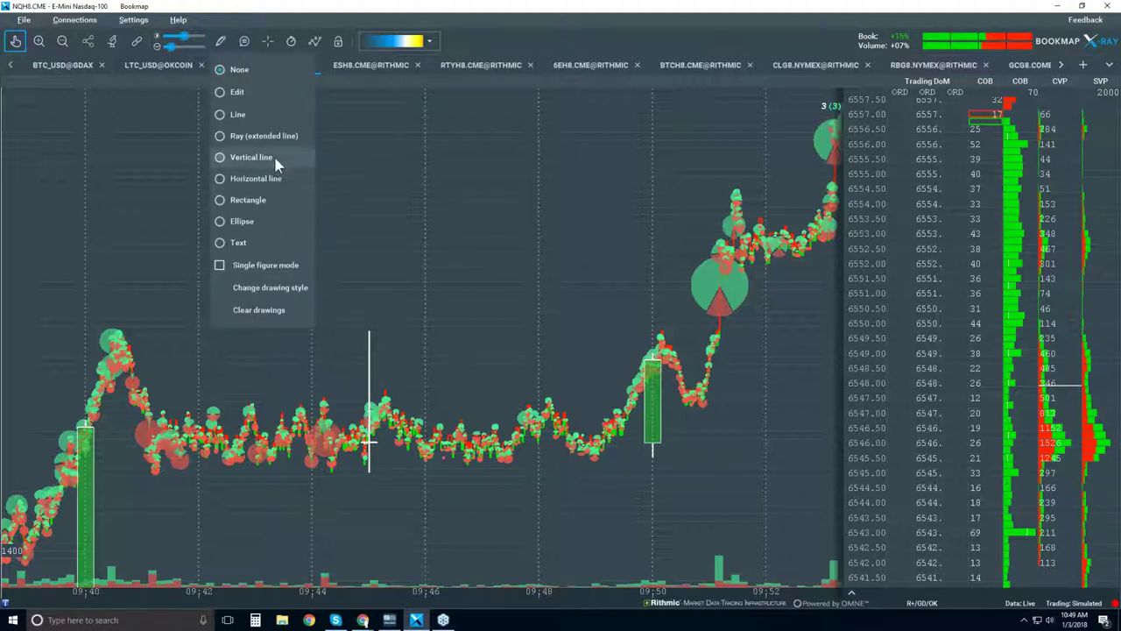
left_click(280, 178)
left_click(494, 397)
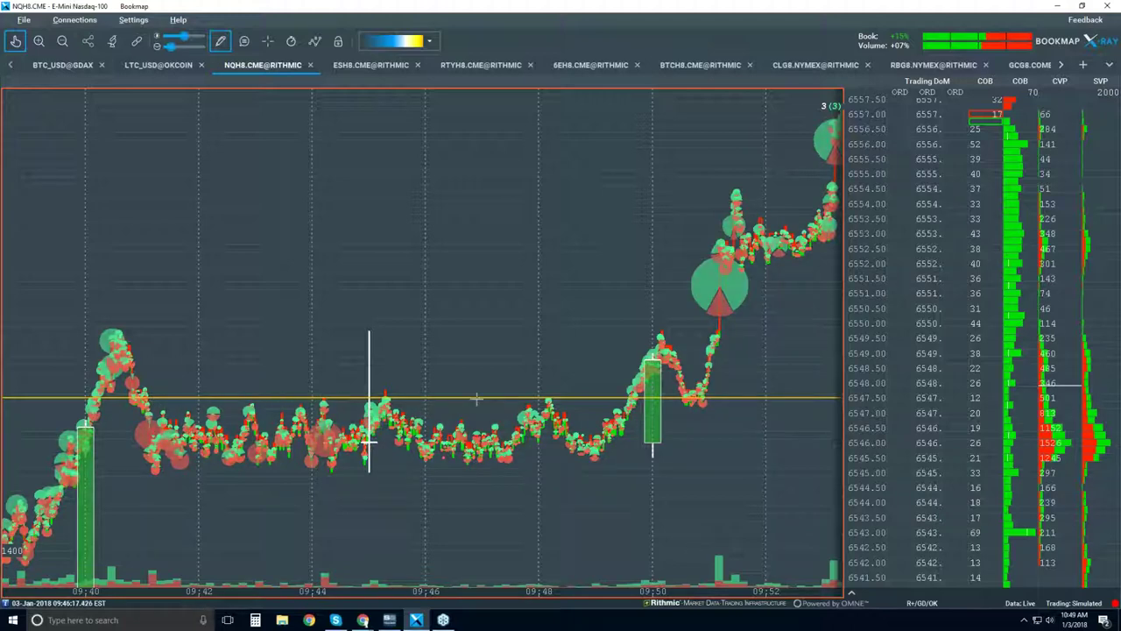
left_click(461, 469)
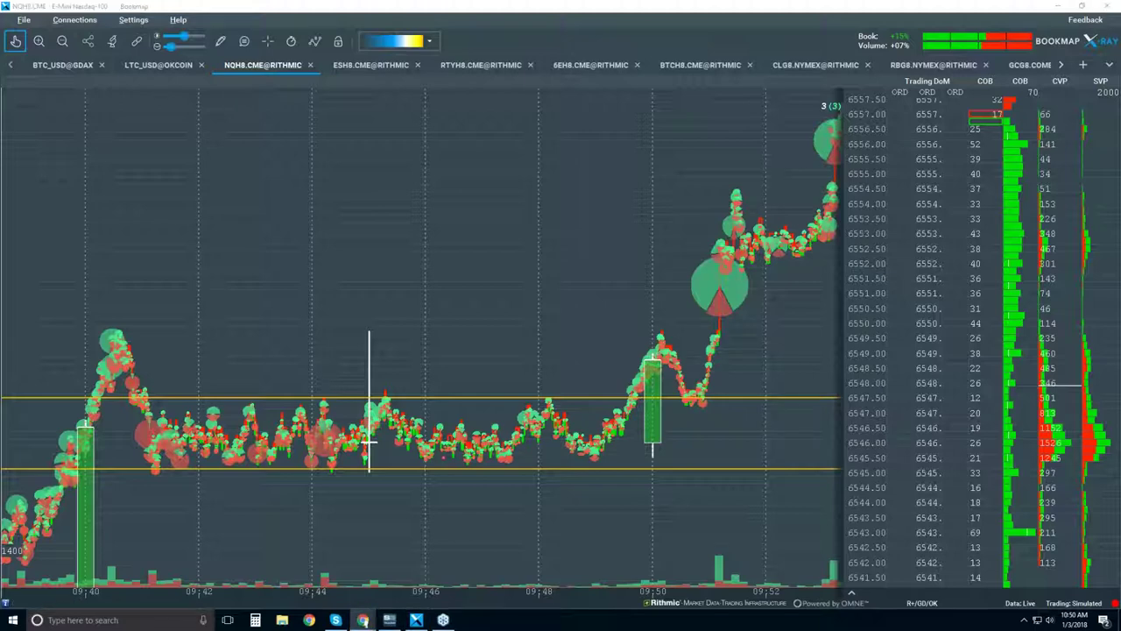
Hide the candlesticks and draw a horizontal line at the price peak just after 09:40, ending in no drawing mode
left_click(317, 45)
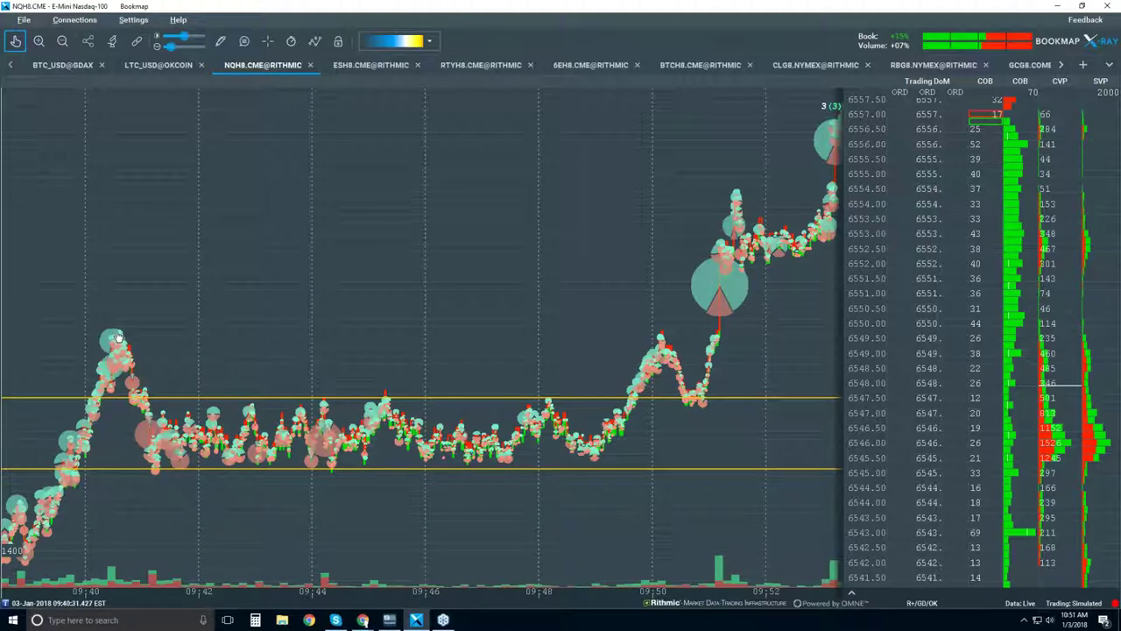
left_click(220, 40)
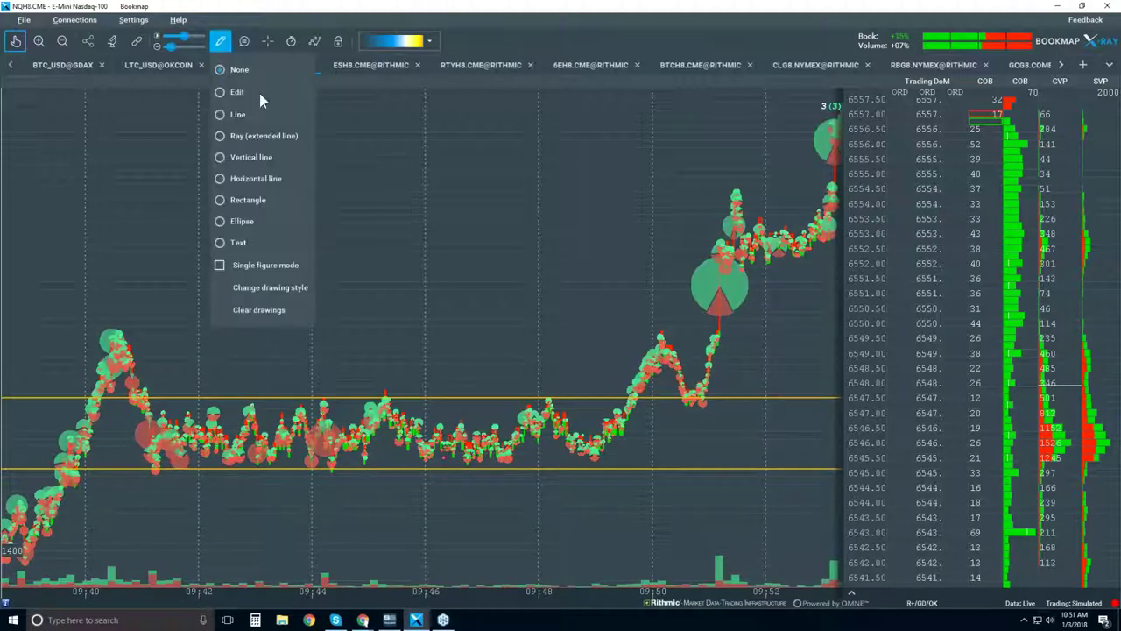
left_click(263, 178)
left_click(180, 330)
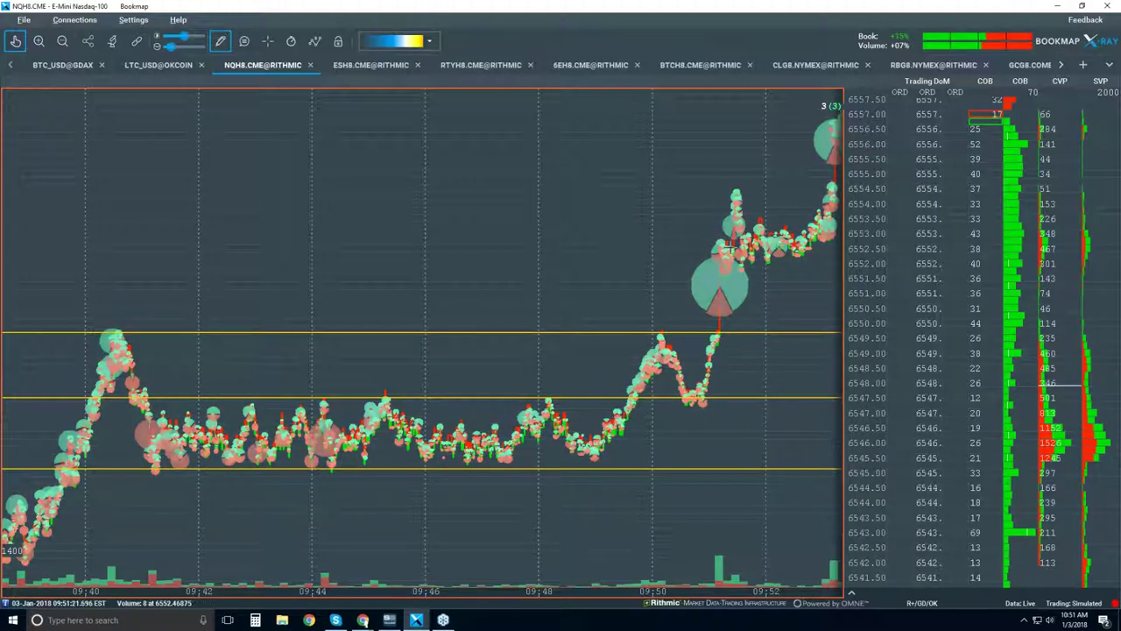
left_click(220, 41)
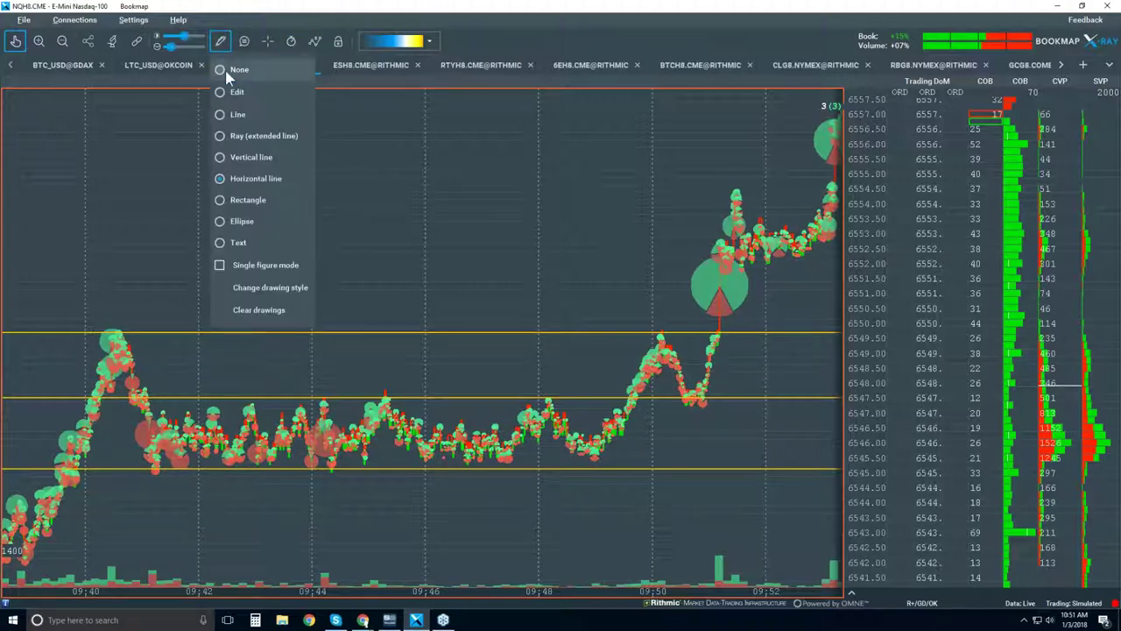
left_click(229, 70)
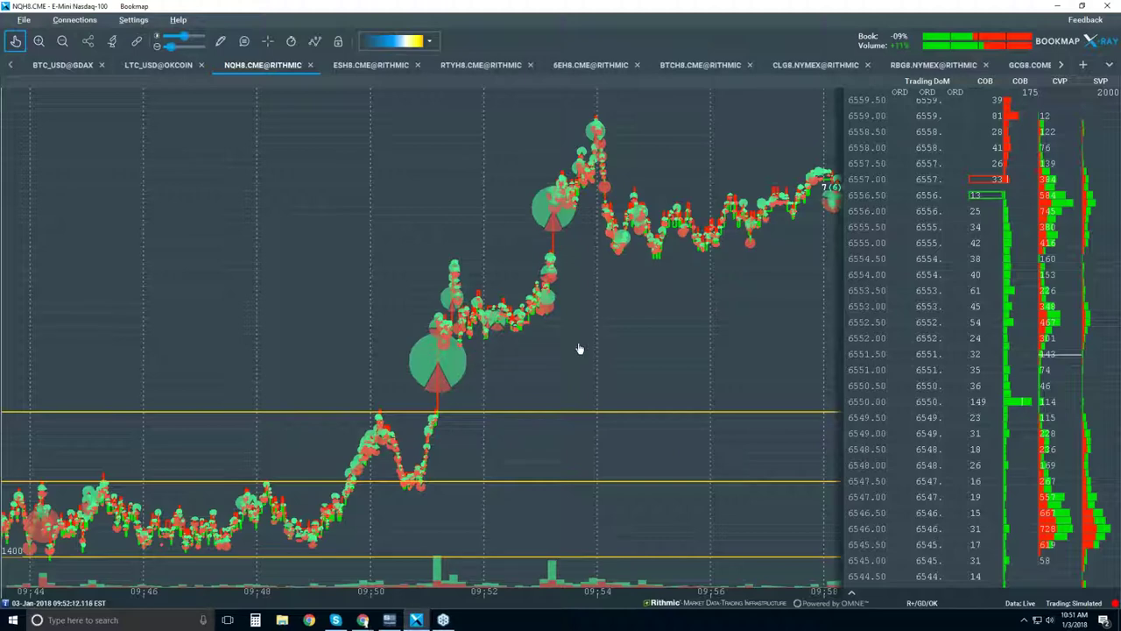
Reduce the volume dots to a small size so the price path around the three horizontal lines is readable
scroll(474, 360, "left", 2)
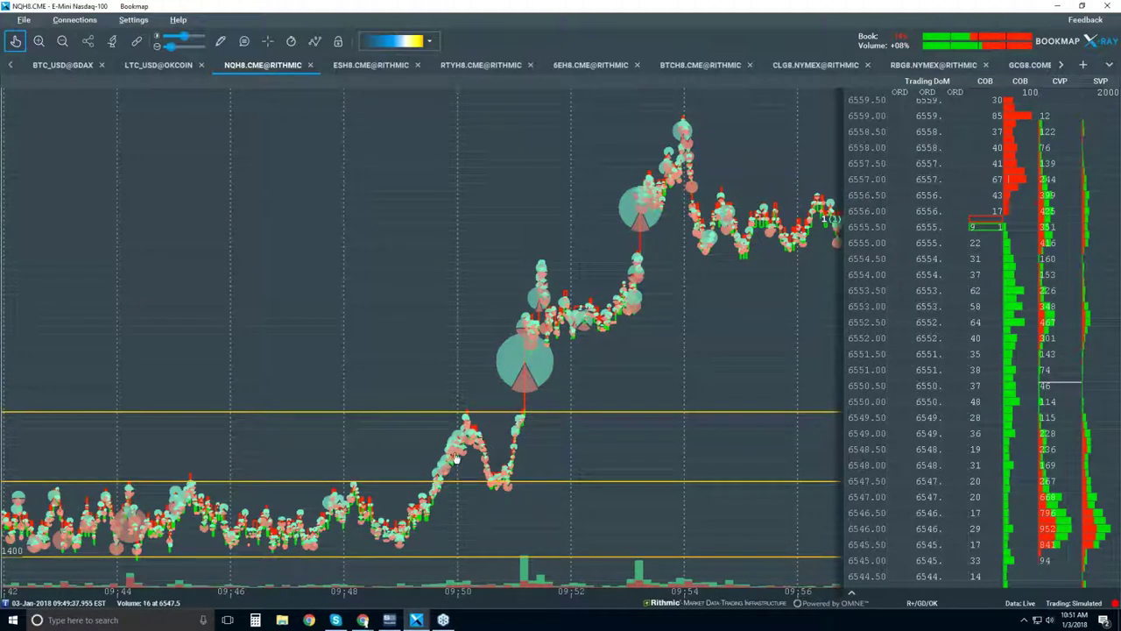
scroll(463, 431, "down", 2)
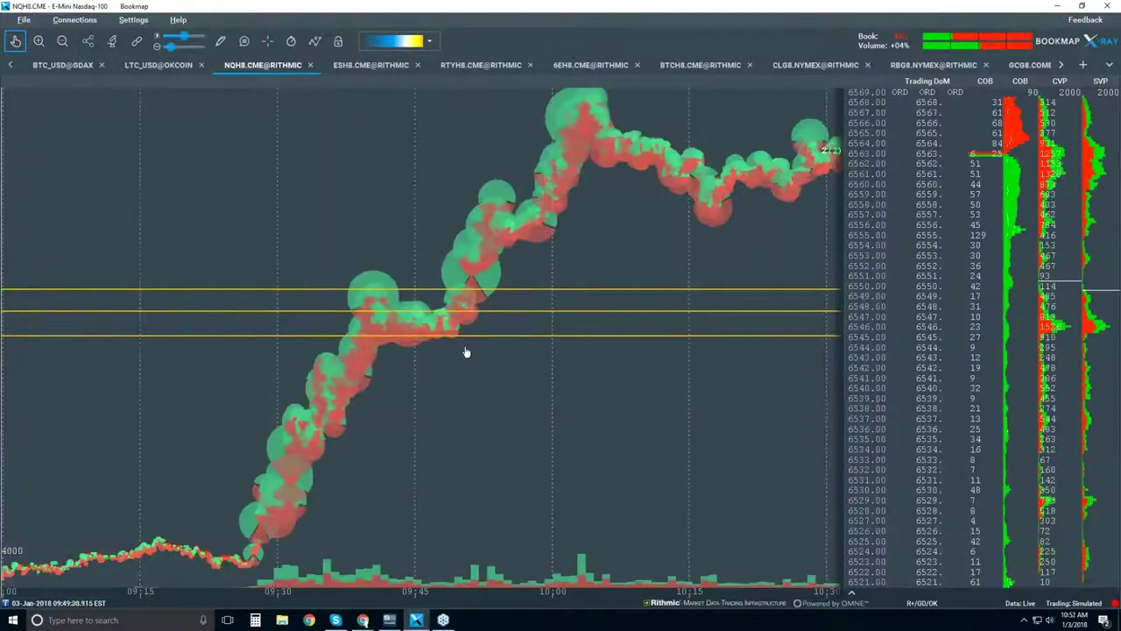
left_click(171, 50)
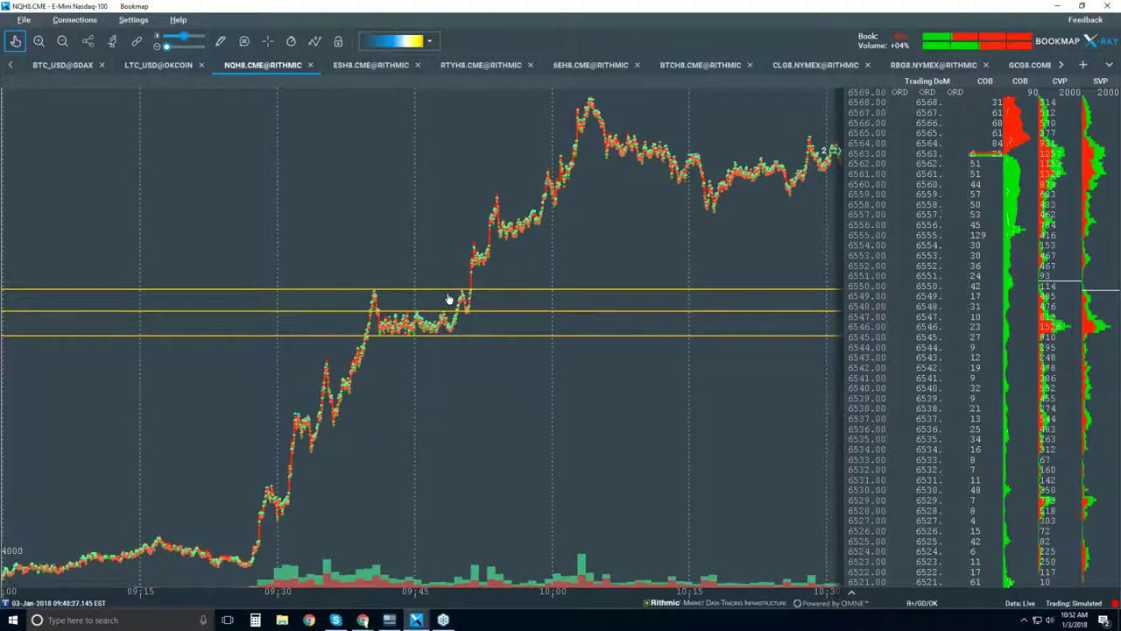
scroll(449, 299, "up", 5)
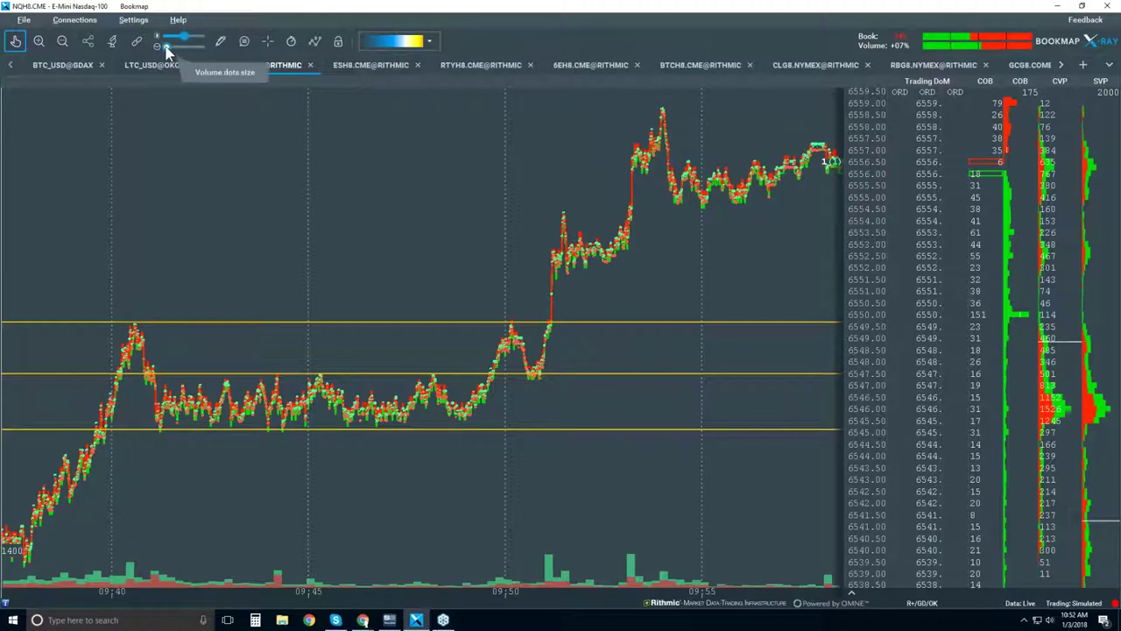
left_click_drag(169, 52, 169, 53)
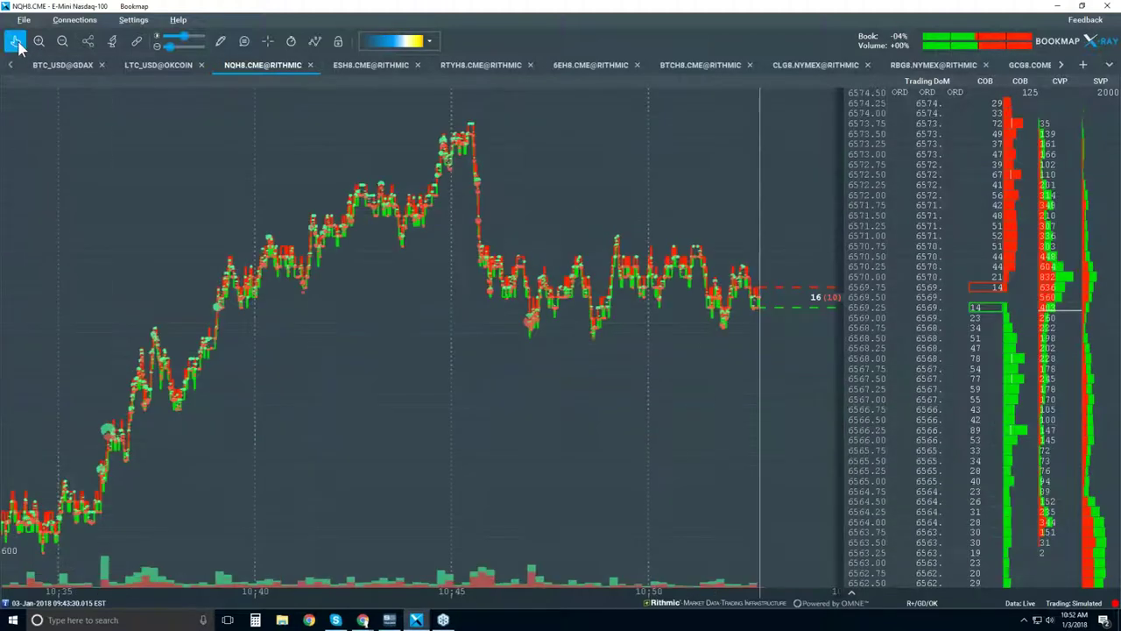
Examine the whole rally from about 09:30 to the current price and the latest price action from 10:35
scroll(263, 300, "down", 2)
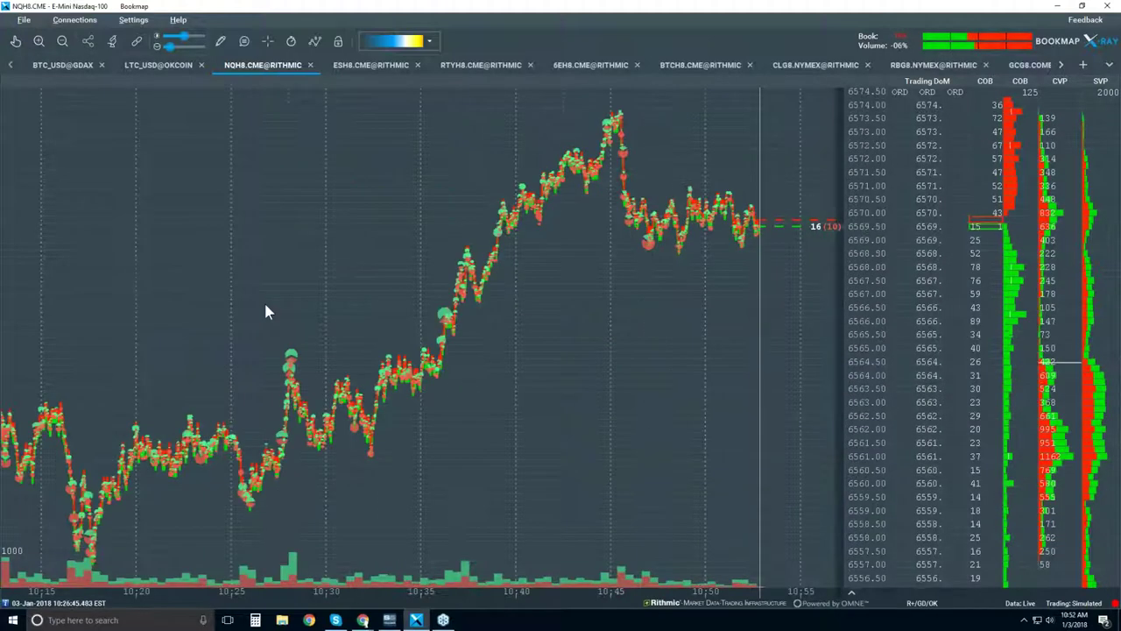
scroll(264, 301, "down", 2)
scroll(239, 346, "down", 2)
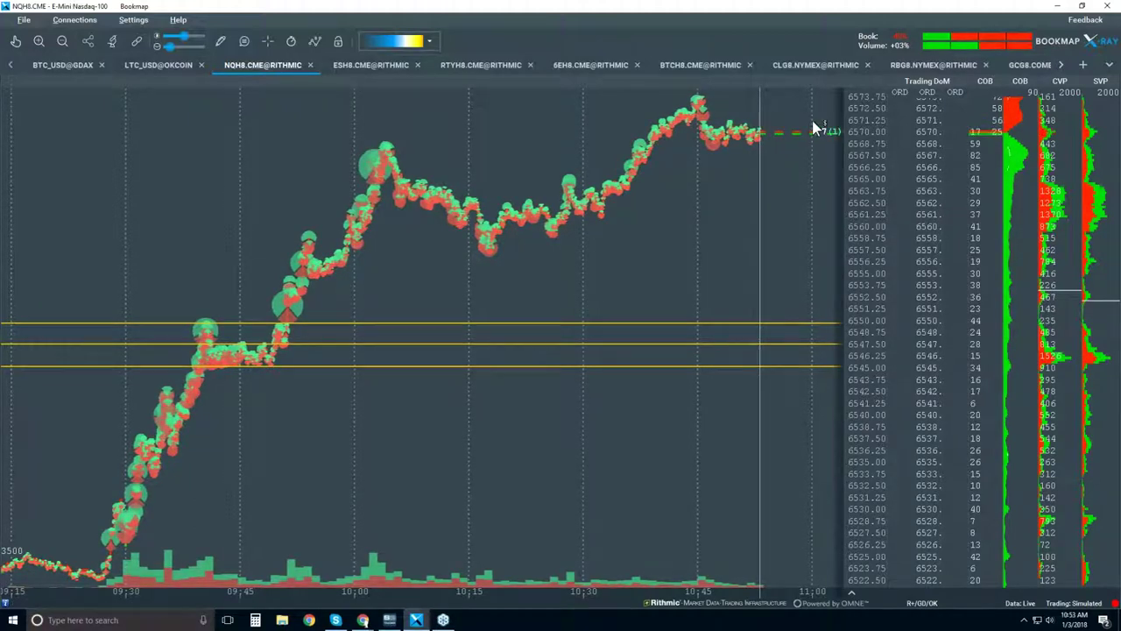
scroll(742, 113, "up", 4)
scroll(737, 124, "up", 3)
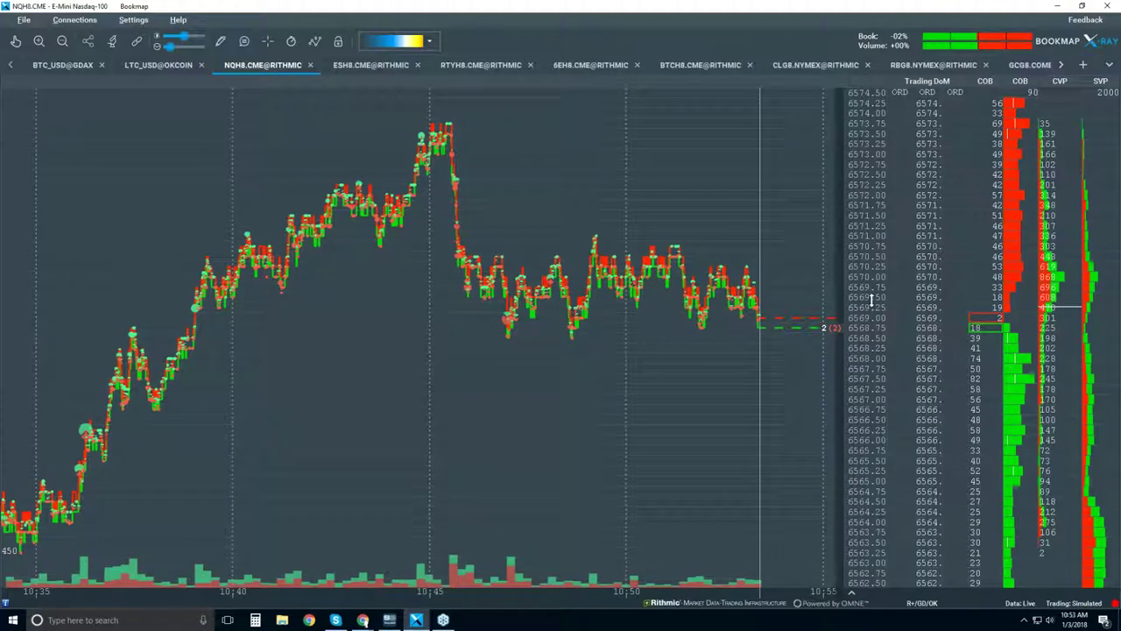
Remove the Trading DoM column from beside the chart and slightly widen the numeric COB column
right_click(903, 112)
left_click(955, 422)
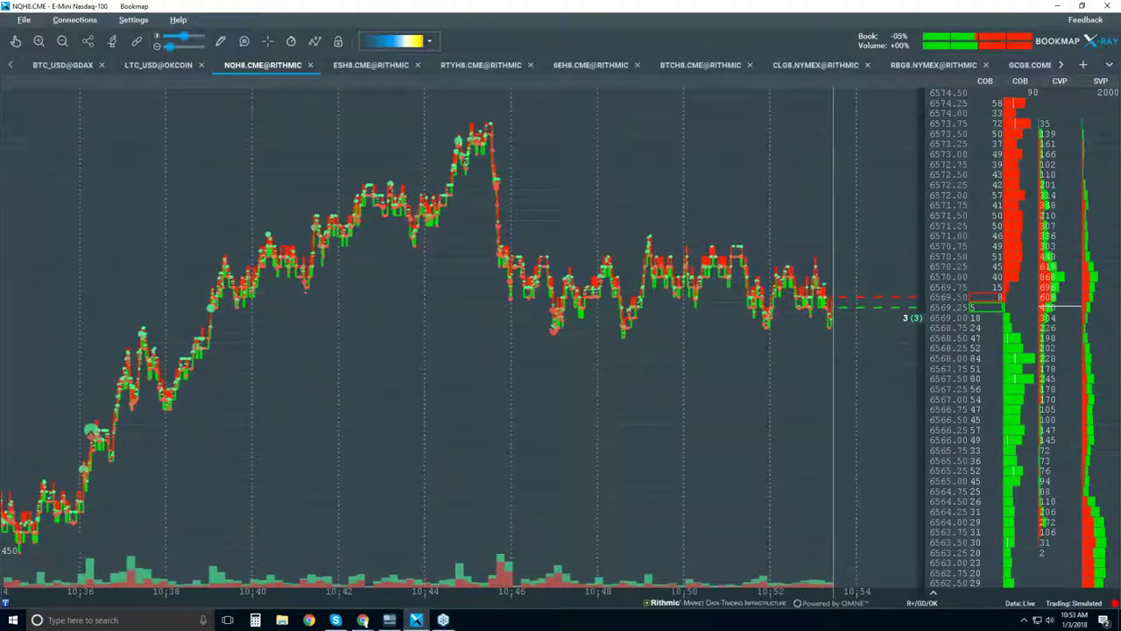
left_click_drag(965, 82, 952, 81)
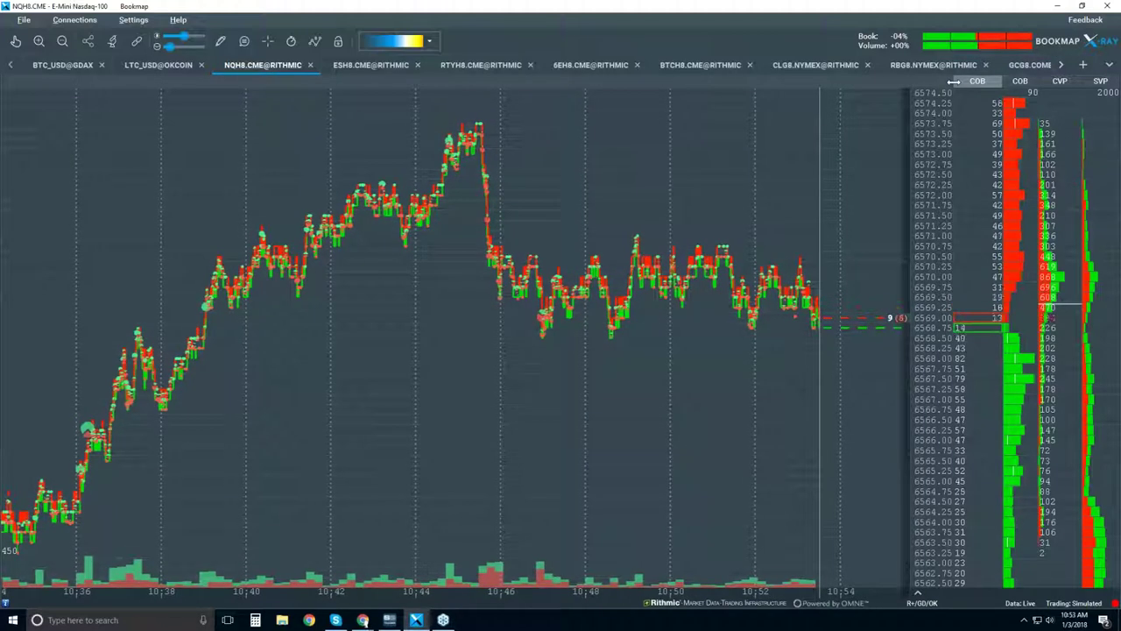
Check the settings offered for the price column and leave them
right_click(927, 149)
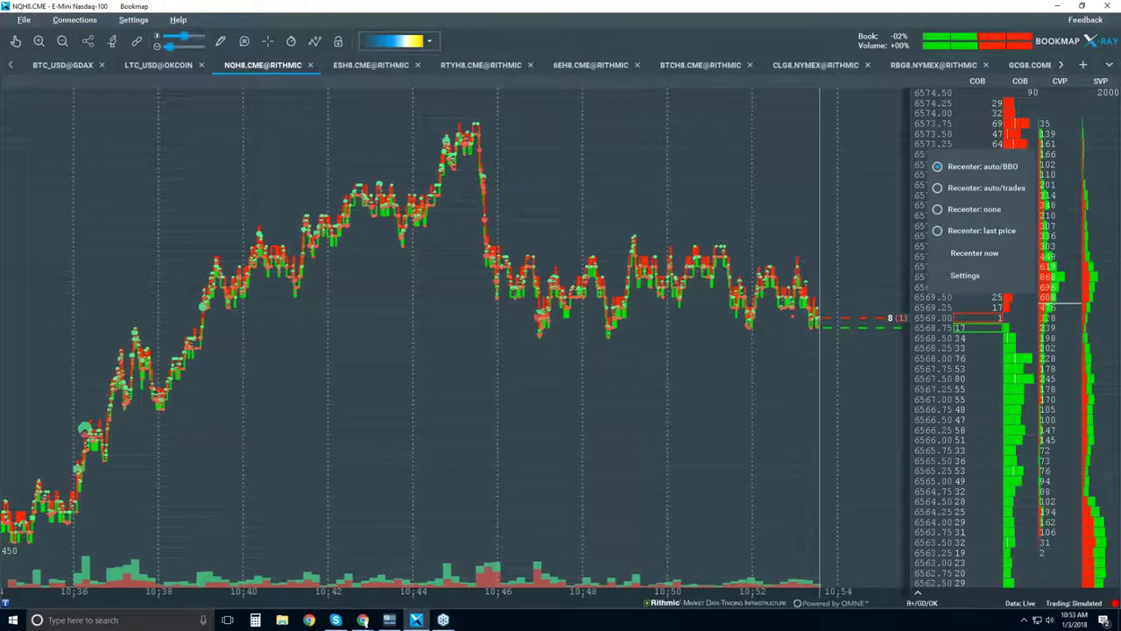
left_click(969, 277)
left_click(668, 222)
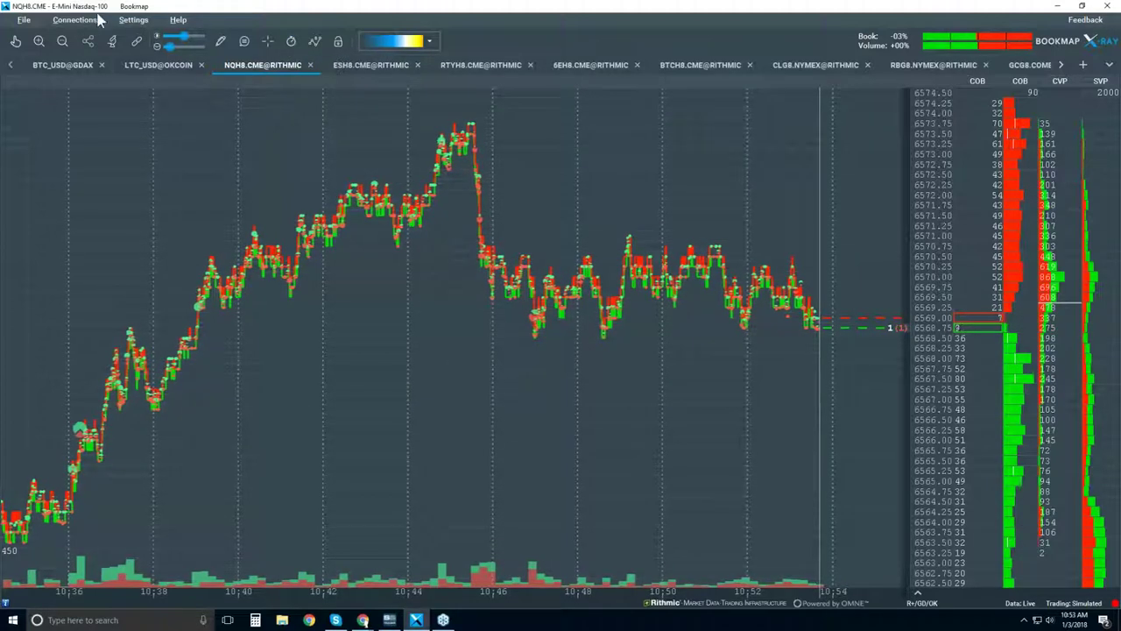
Set the Nasdaq chart's price display to 4 ticks in its configuration
left_click(134, 20)
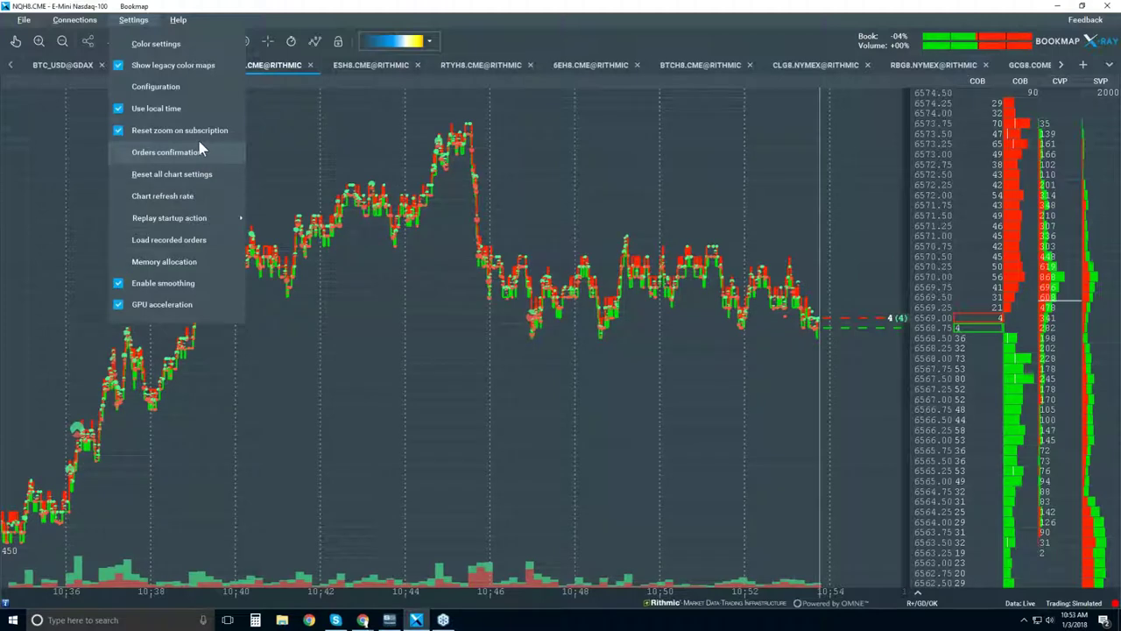
left_click(168, 86)
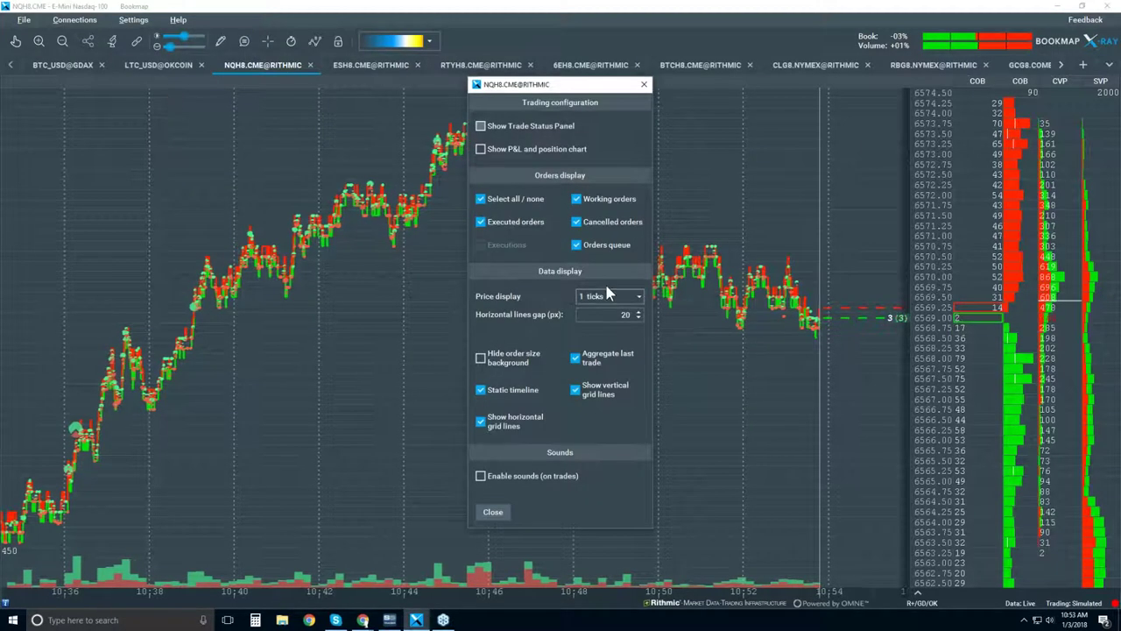
left_click(629, 298)
left_click(613, 377)
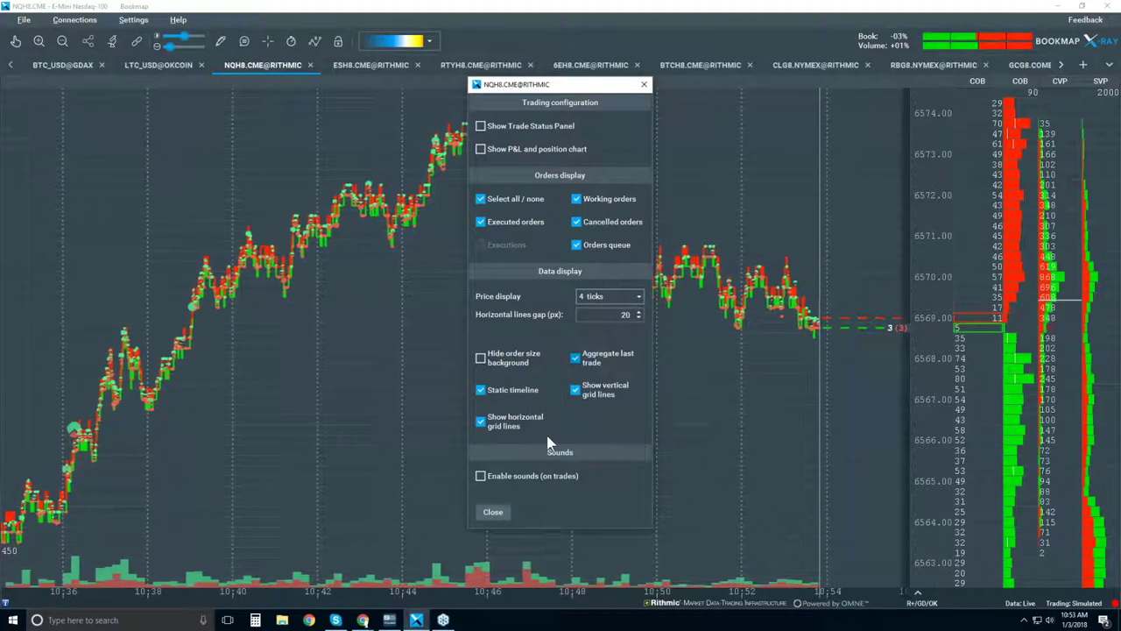
left_click(492, 513)
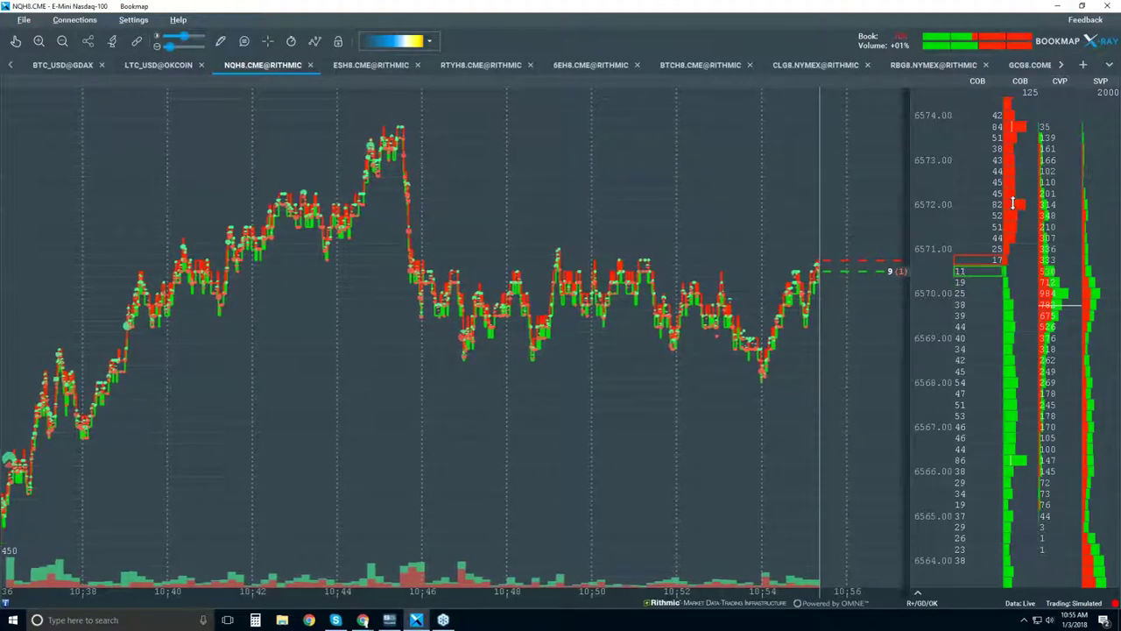
Turn on the Heatmap and Extended indicators on the Nasdaq chart alongside the volume dots and best bid/ask
scroll(1012, 203, "up", 1)
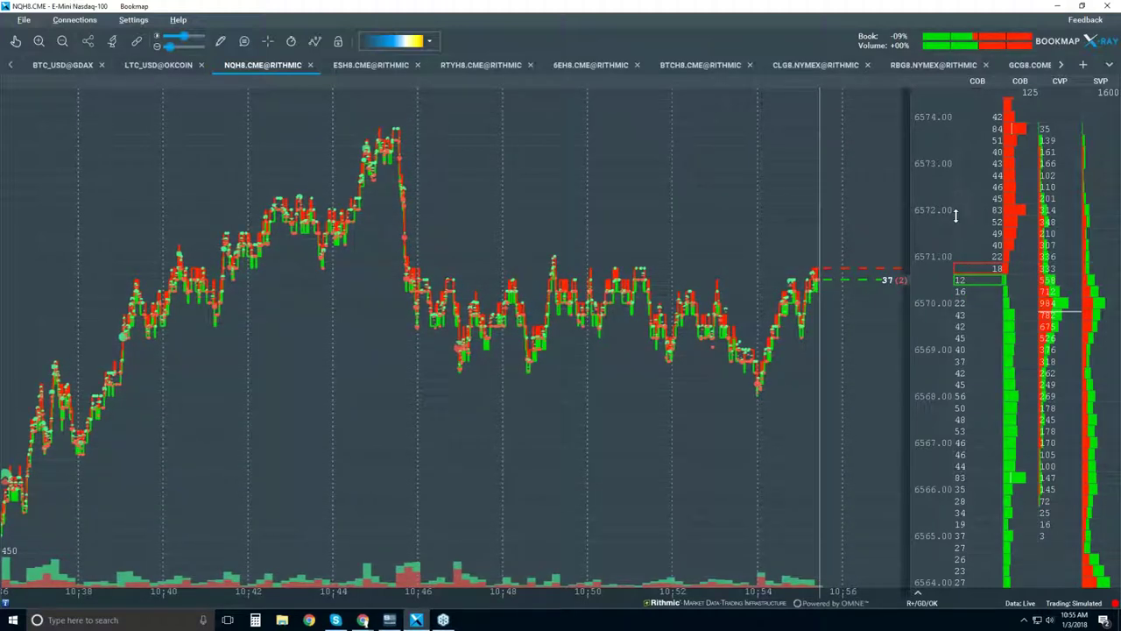
scroll(963, 214, "up", 1)
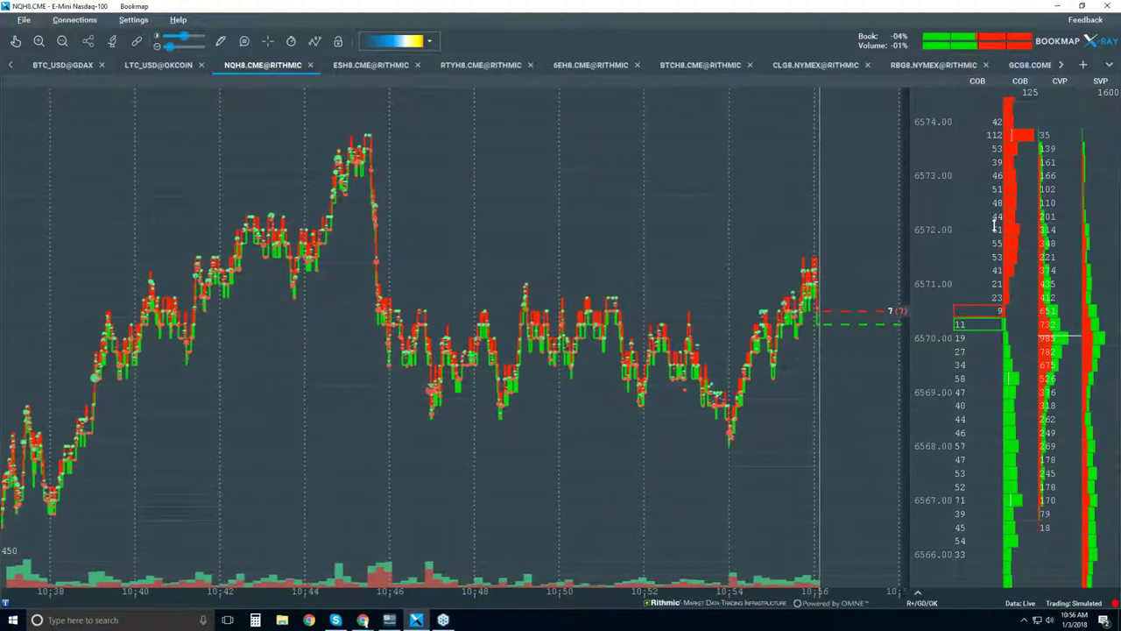
left_click(314, 45)
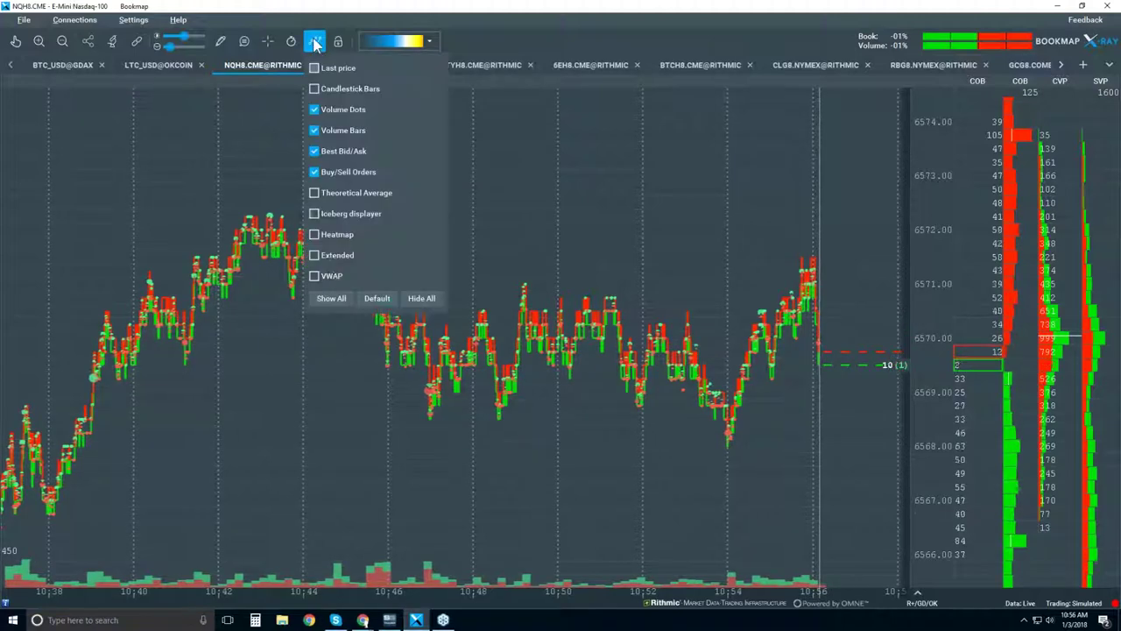
left_click(331, 235)
left_click(335, 255)
left_click(696, 232)
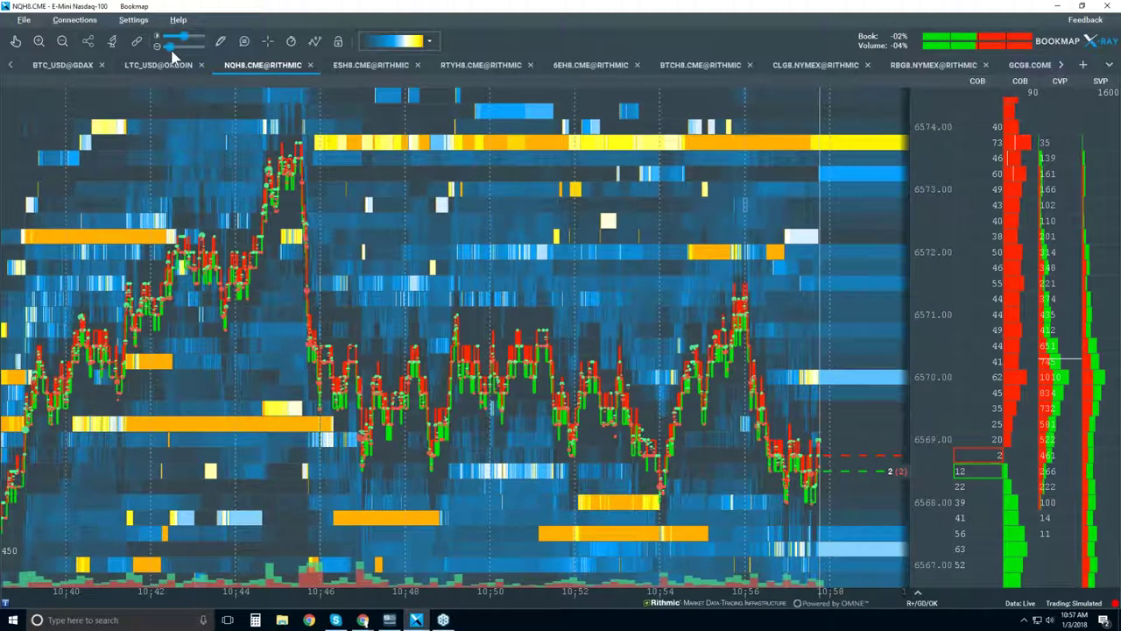
Slightly enlarge the volume dots and show the heatmap from about 10:10 to the current price
scroll(172, 49, "up", 3)
scroll(173, 48, "down", 2)
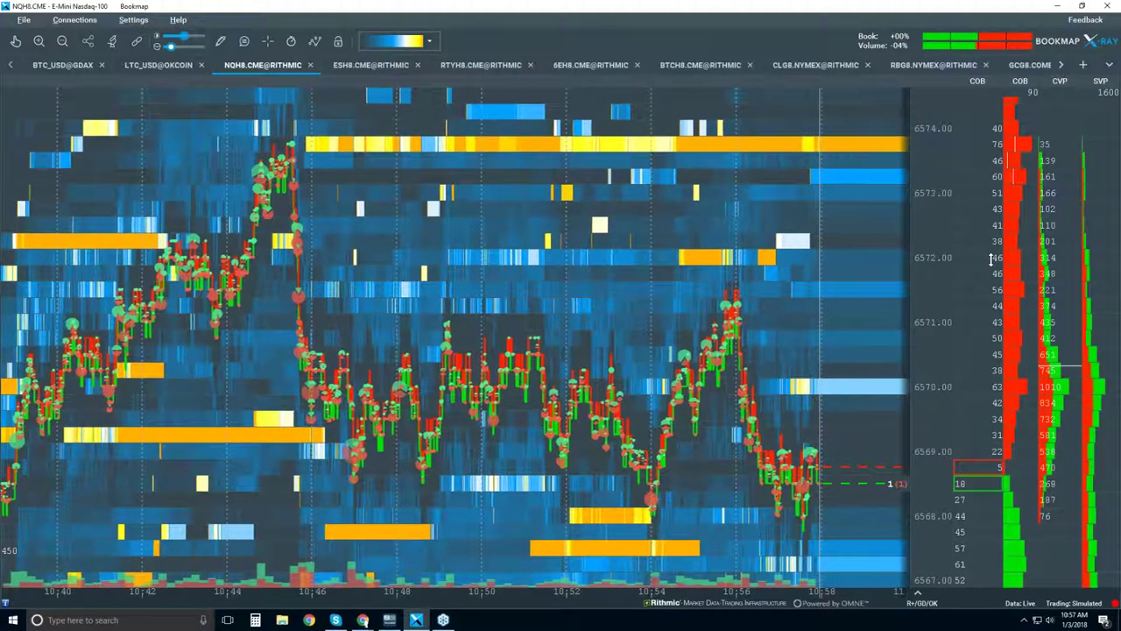
scroll(605, 287, "down", 3)
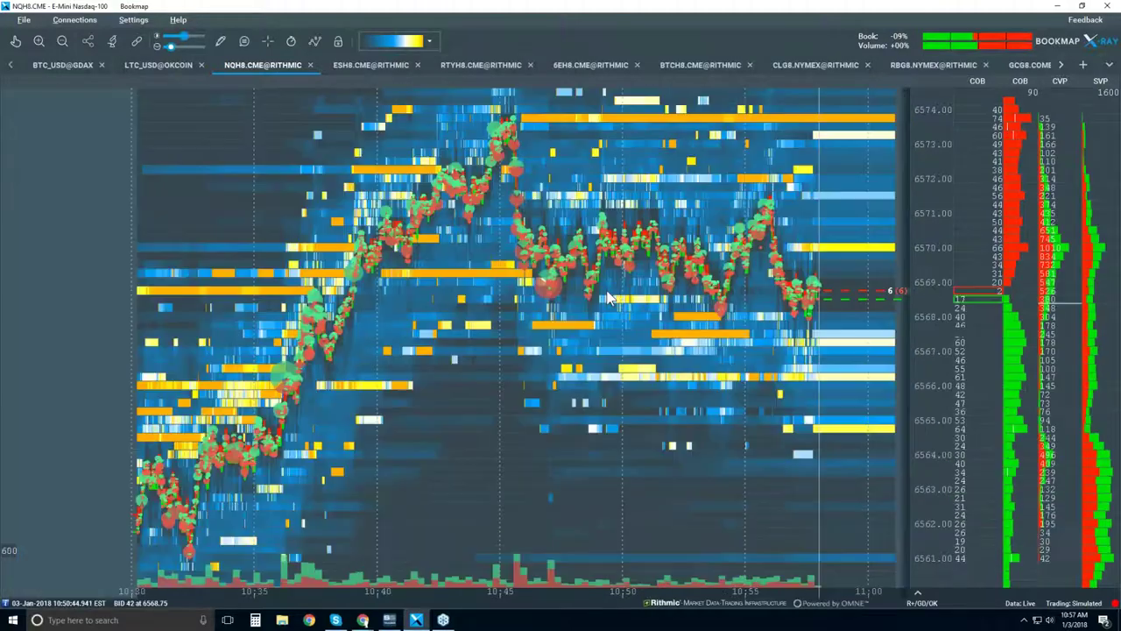
scroll(606, 291, "down", 2)
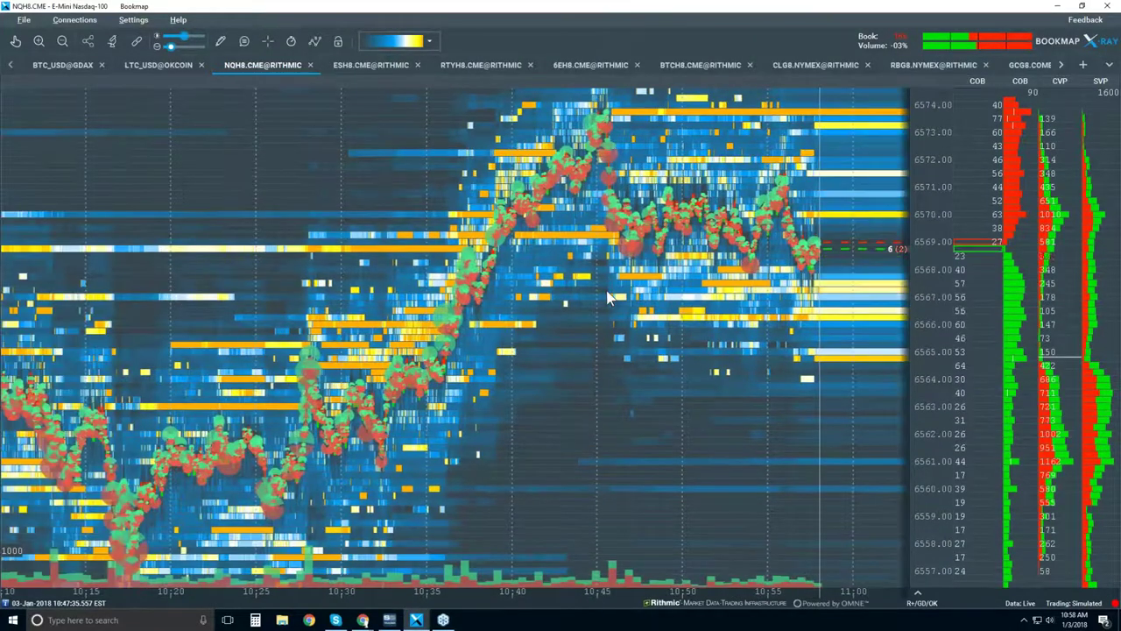
Adjust the heatmap contrast by raising the white cut-off to about 97 and the large size highlight to about 75
left_click(158, 34)
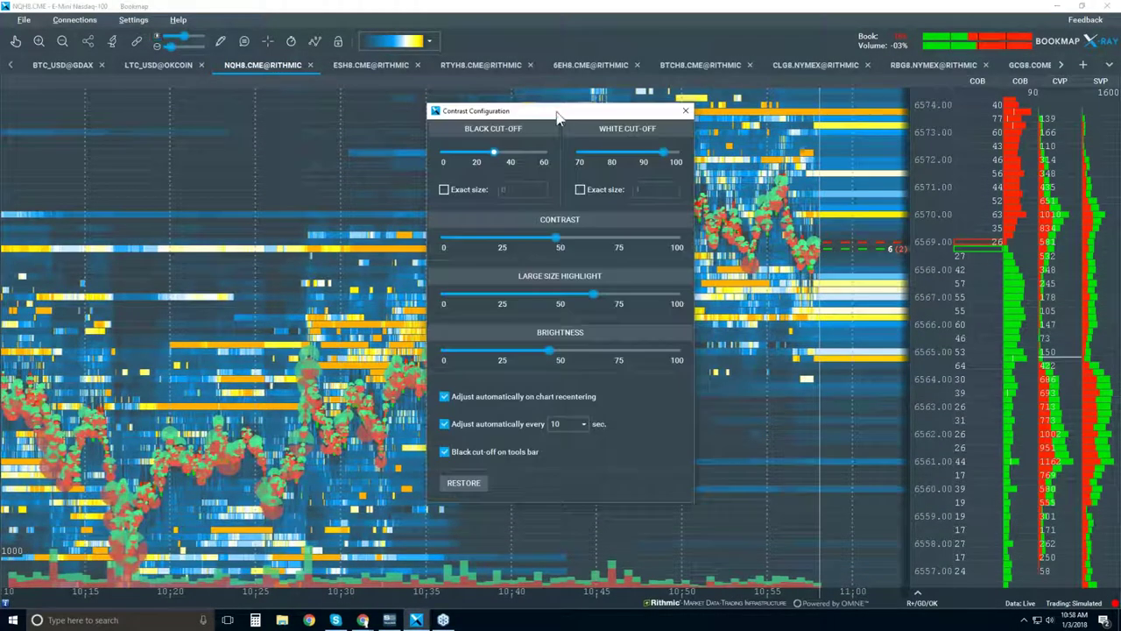
left_click_drag(663, 152, 668, 152)
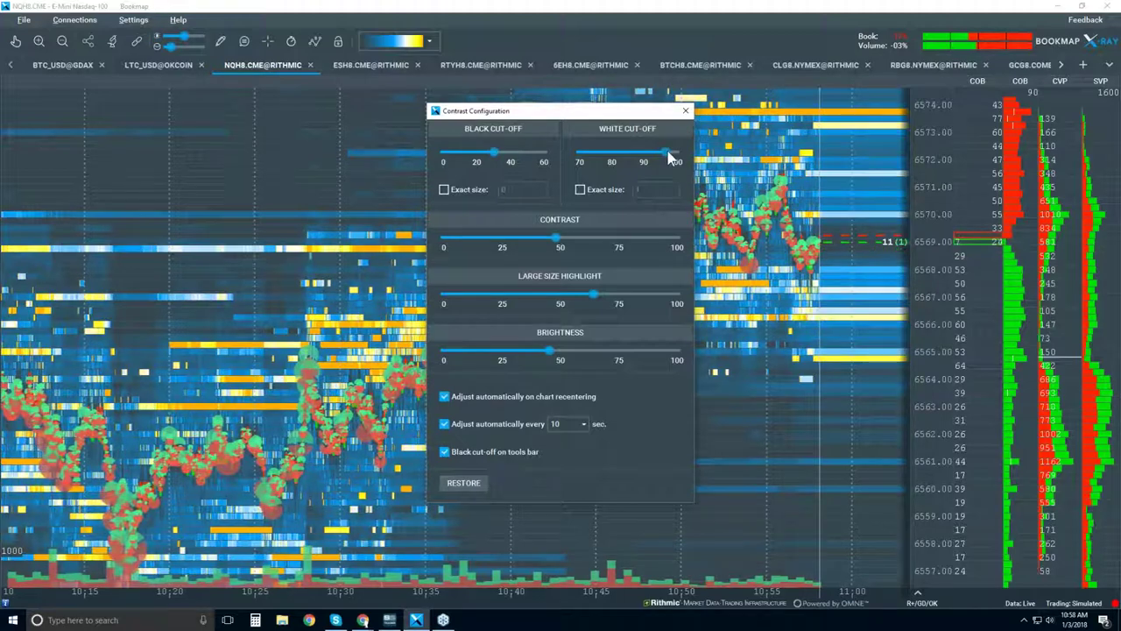
left_click(597, 295)
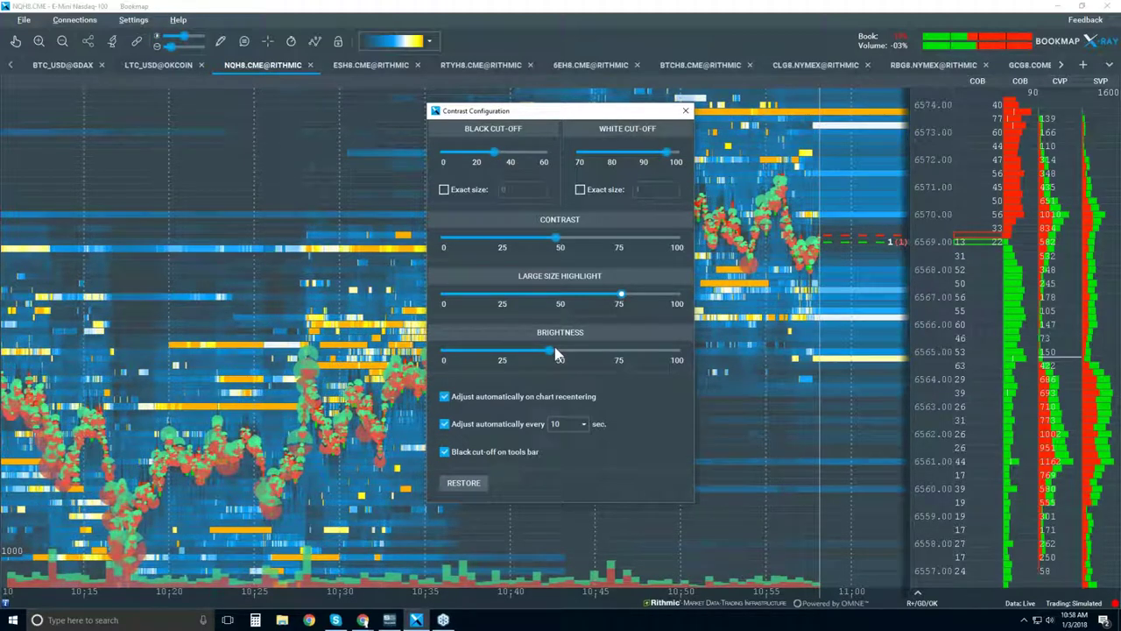
left_click(686, 112)
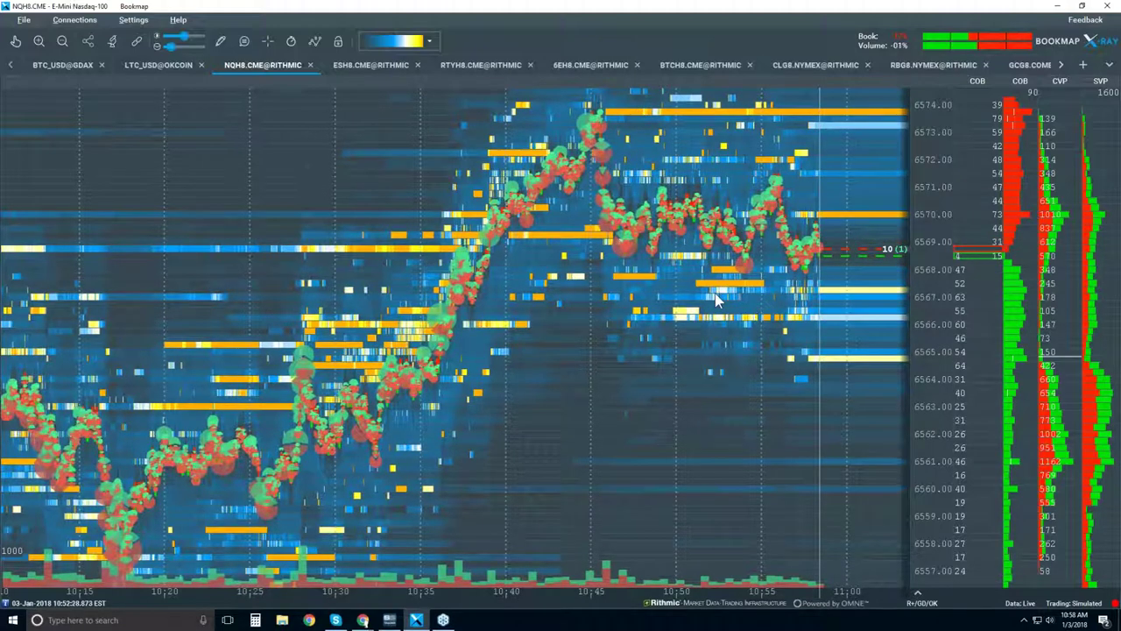
Reduce the volume dots so the price path stays readable over the heatmap, and focus on the range from about 10:05
scroll(718, 297, "down", 5)
scroll(713, 300, "down", 2)
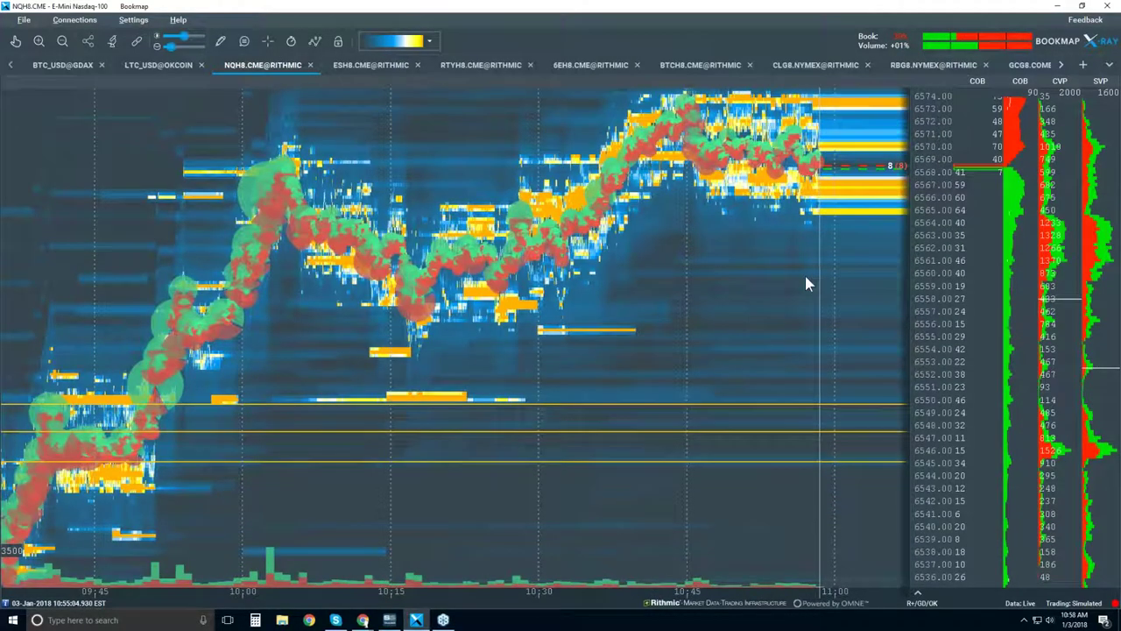
left_click(169, 46)
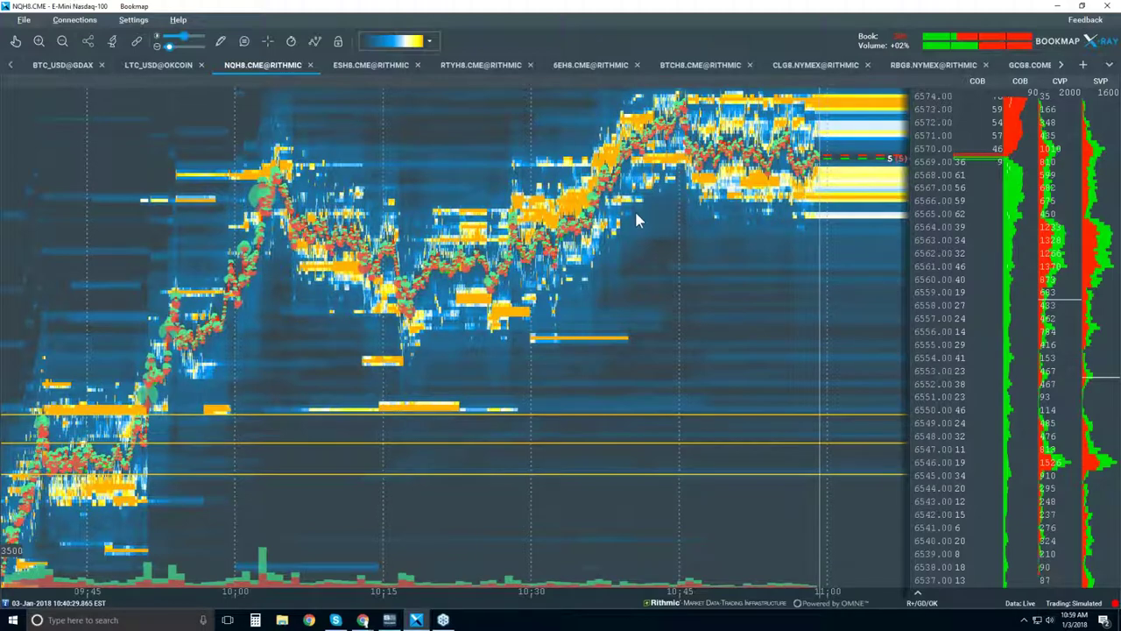
scroll(785, 204, "up", 2)
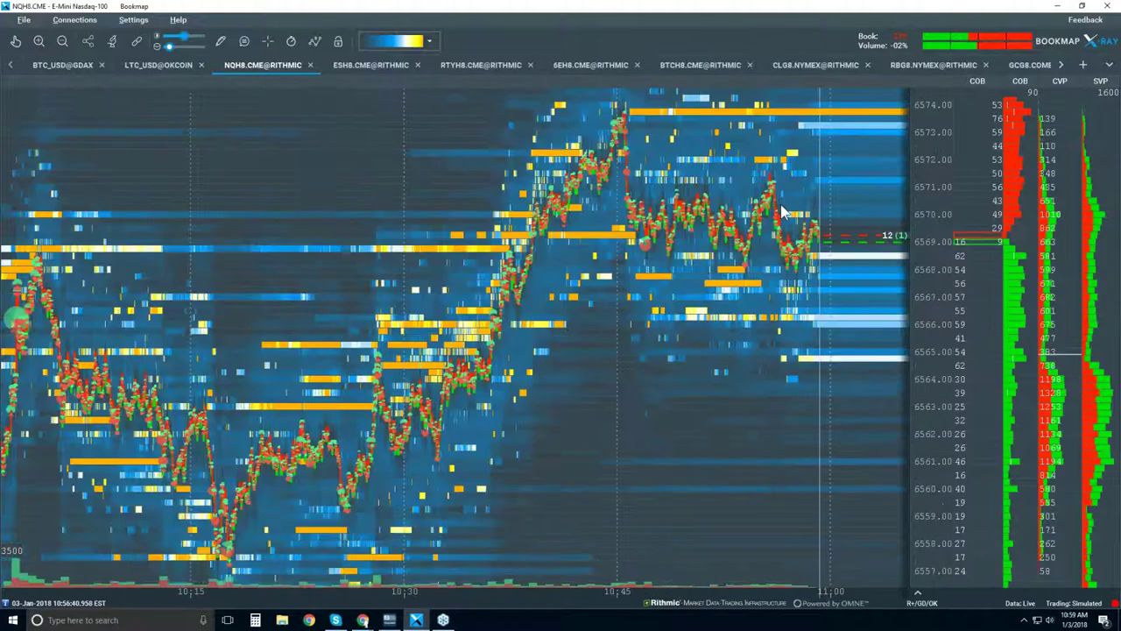